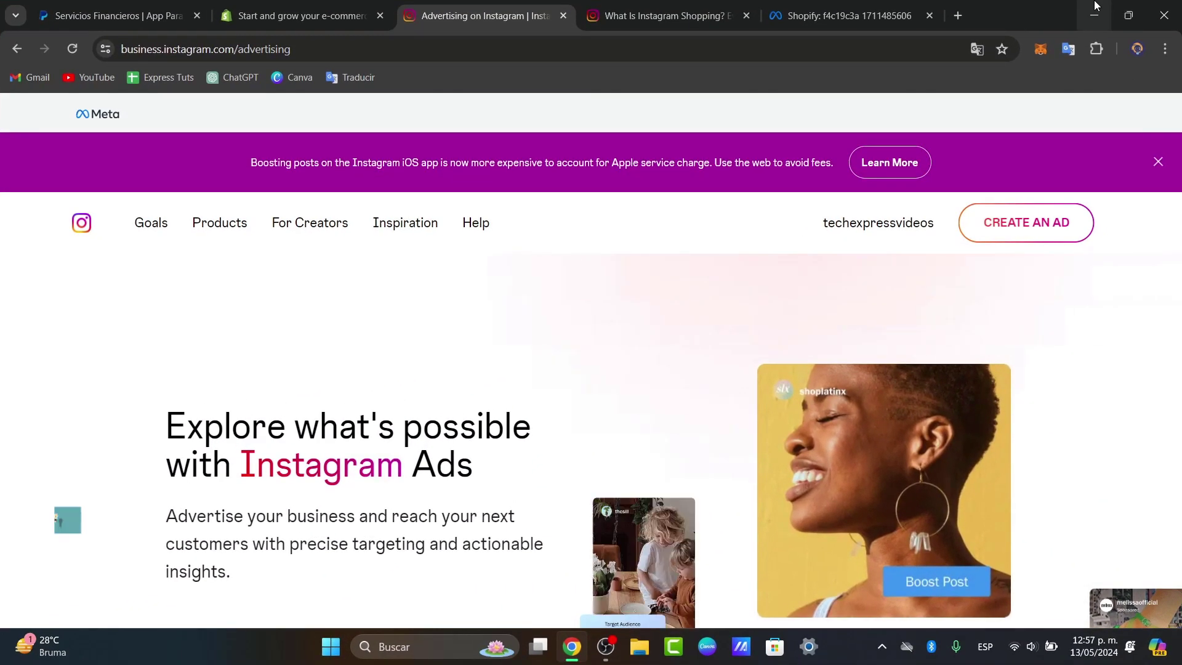
Open the Online Media shop builder from Commerce Manager's Shops, then exit it
left_click(726, 117)
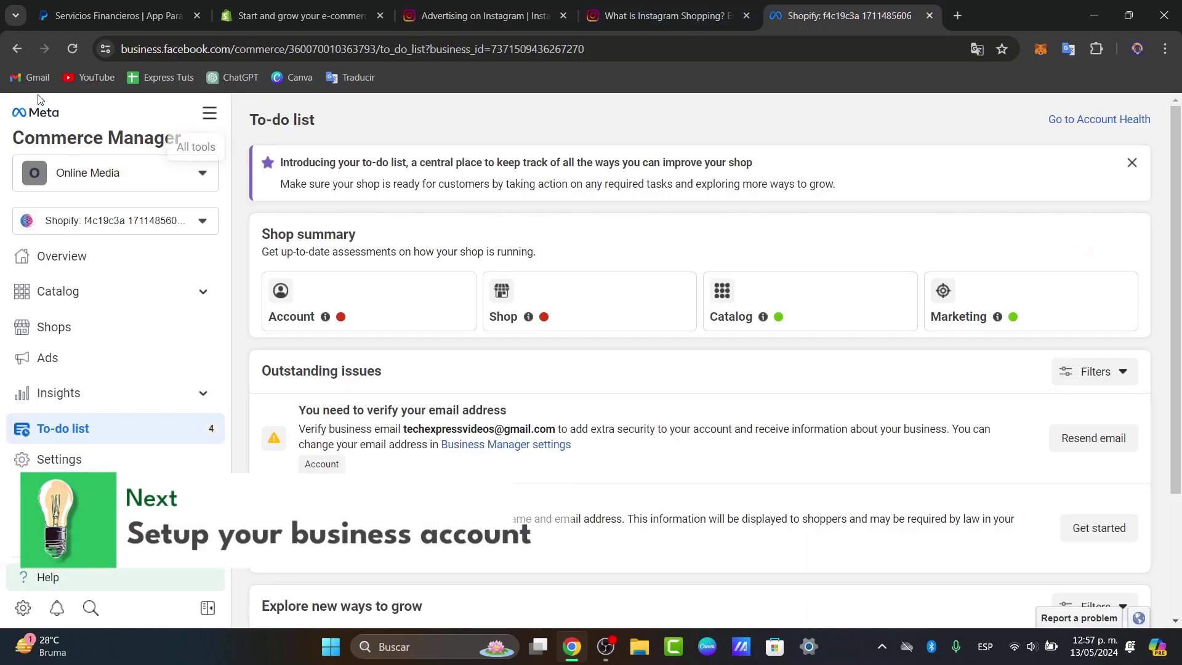
left_click(24, 50)
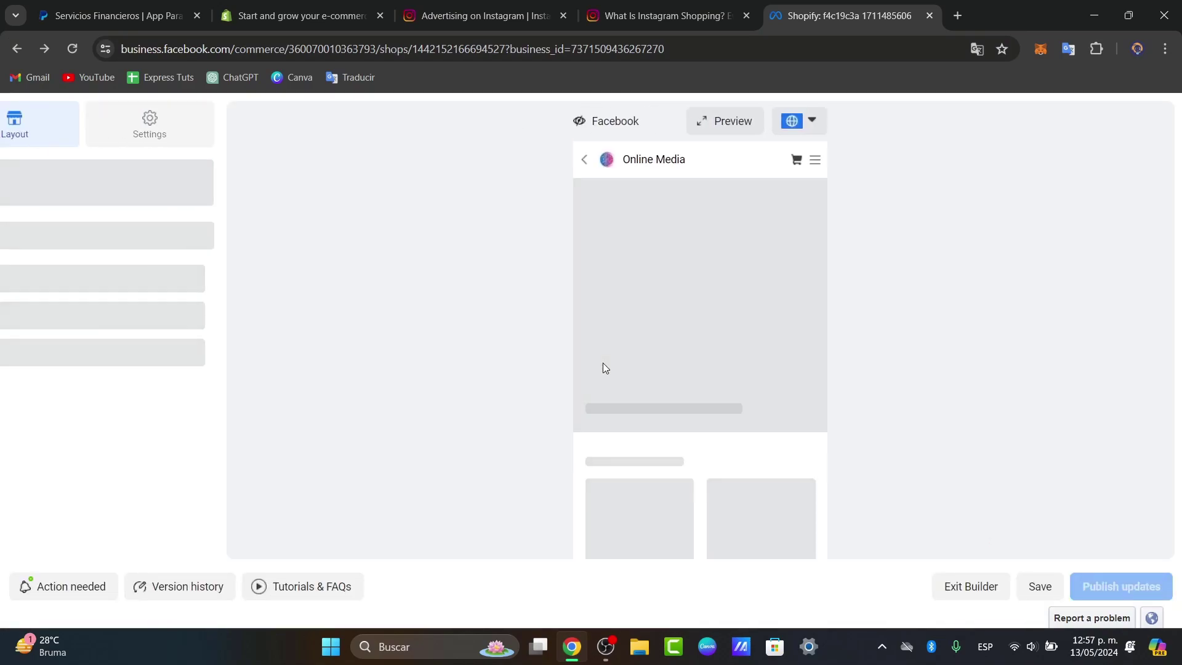
left_click(972, 588)
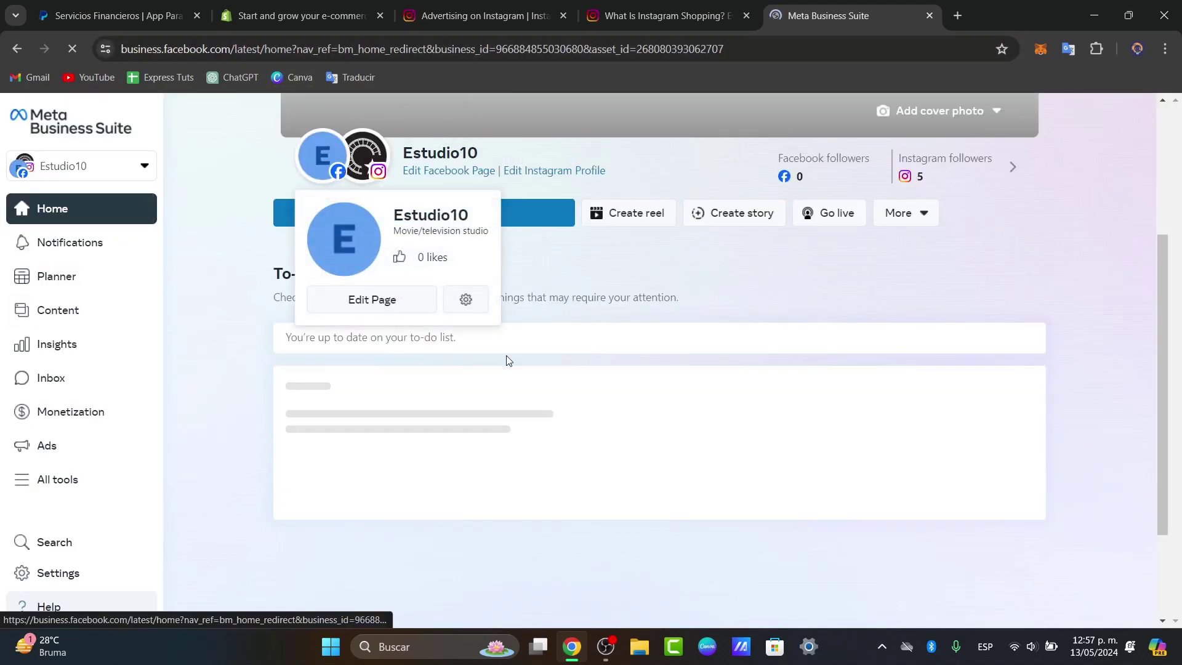
Choose Canva Geeks from the business portfolio list in the account selector
left_click(146, 172)
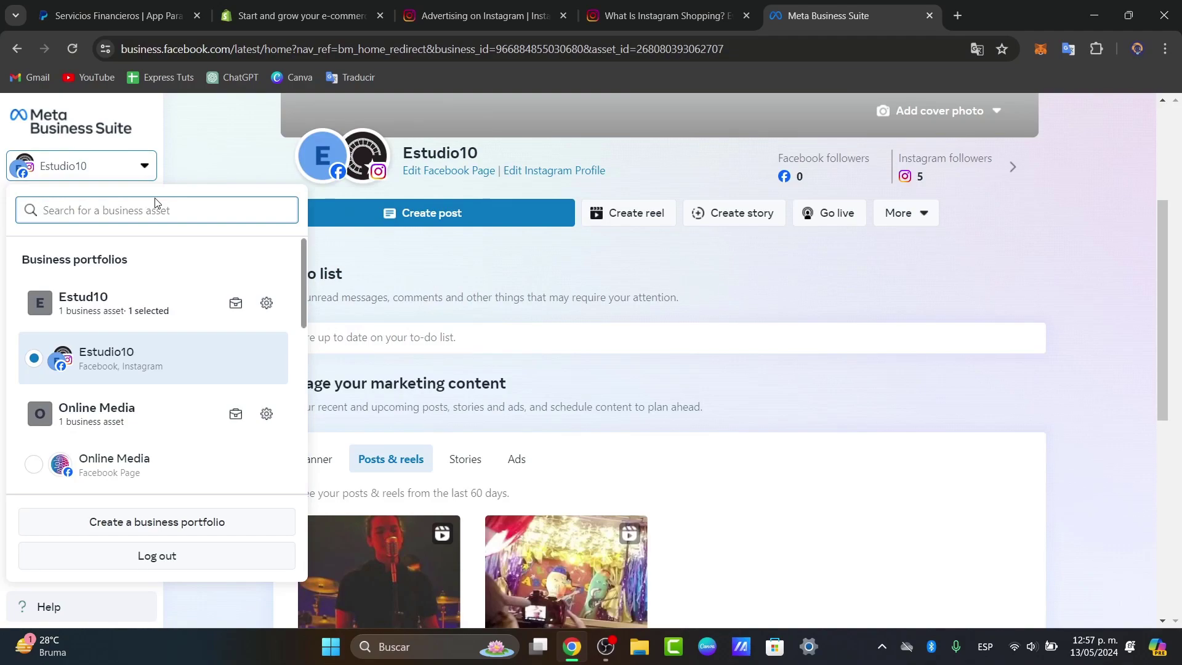
left_click(119, 162)
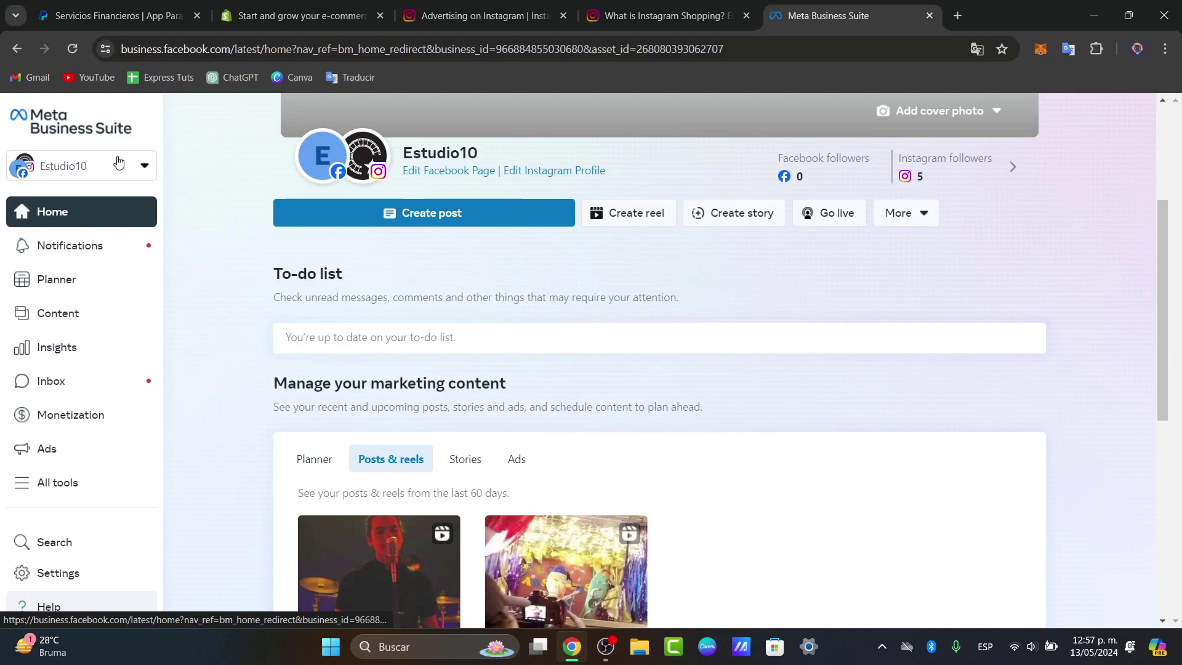
left_click(119, 162)
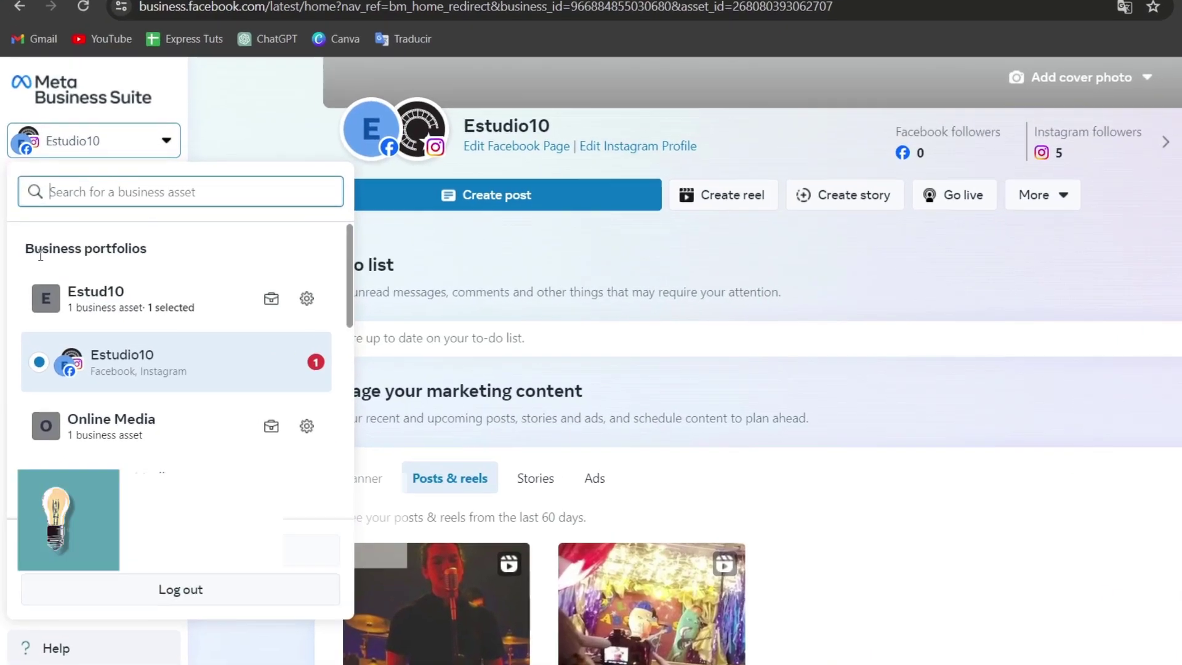
left_click_drag(29, 260, 170, 245)
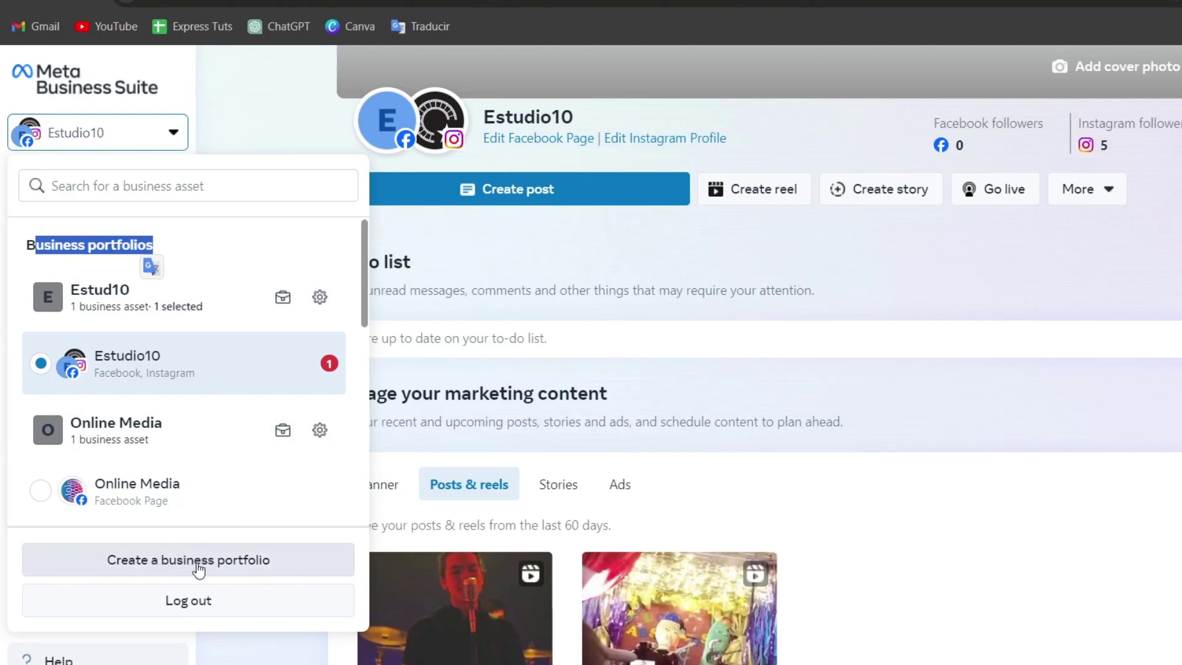
scroll(233, 443, "down", 1)
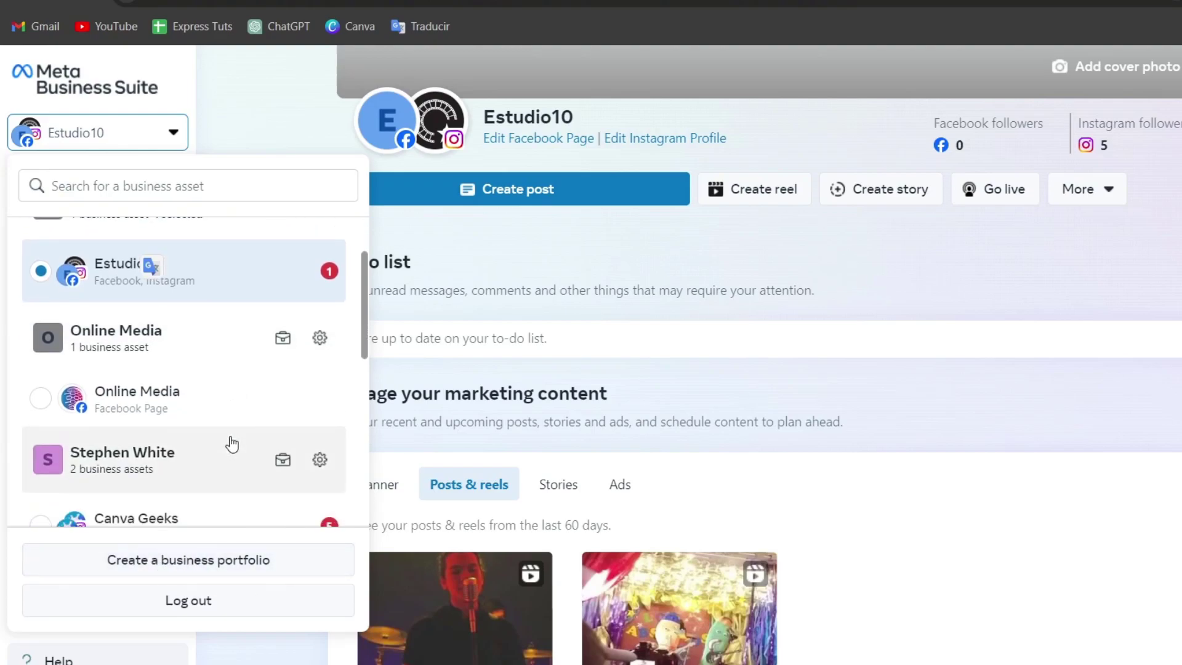
scroll(203, 424, "down", 3)
scroll(256, 451, "up", 1)
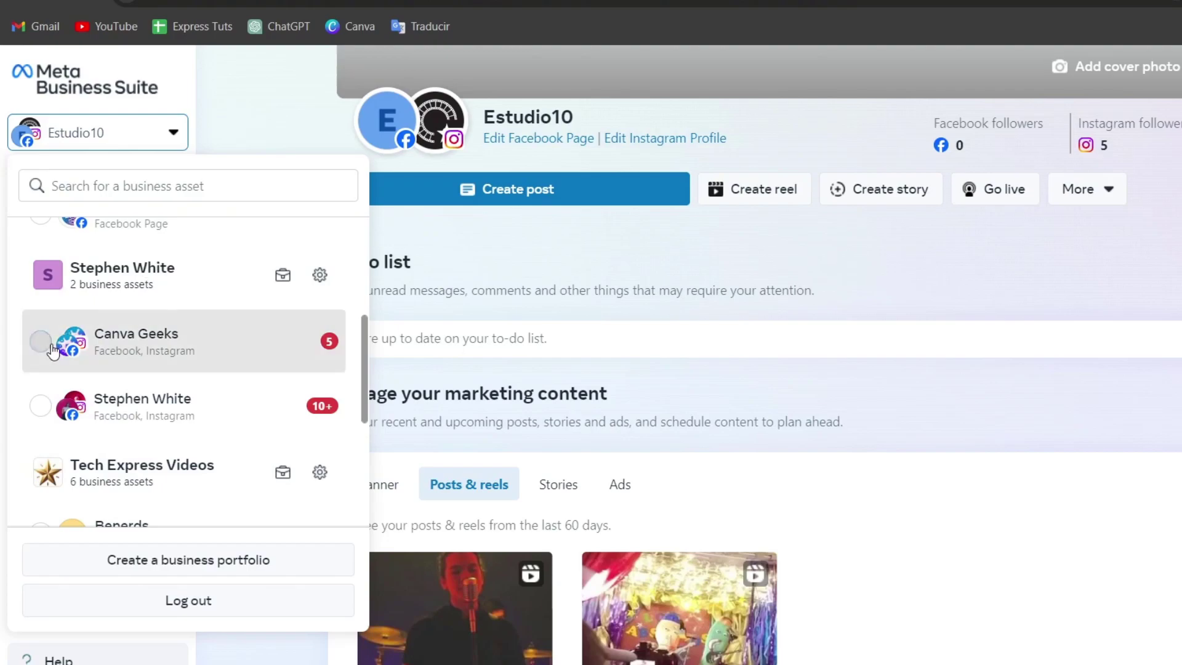
left_click(116, 361)
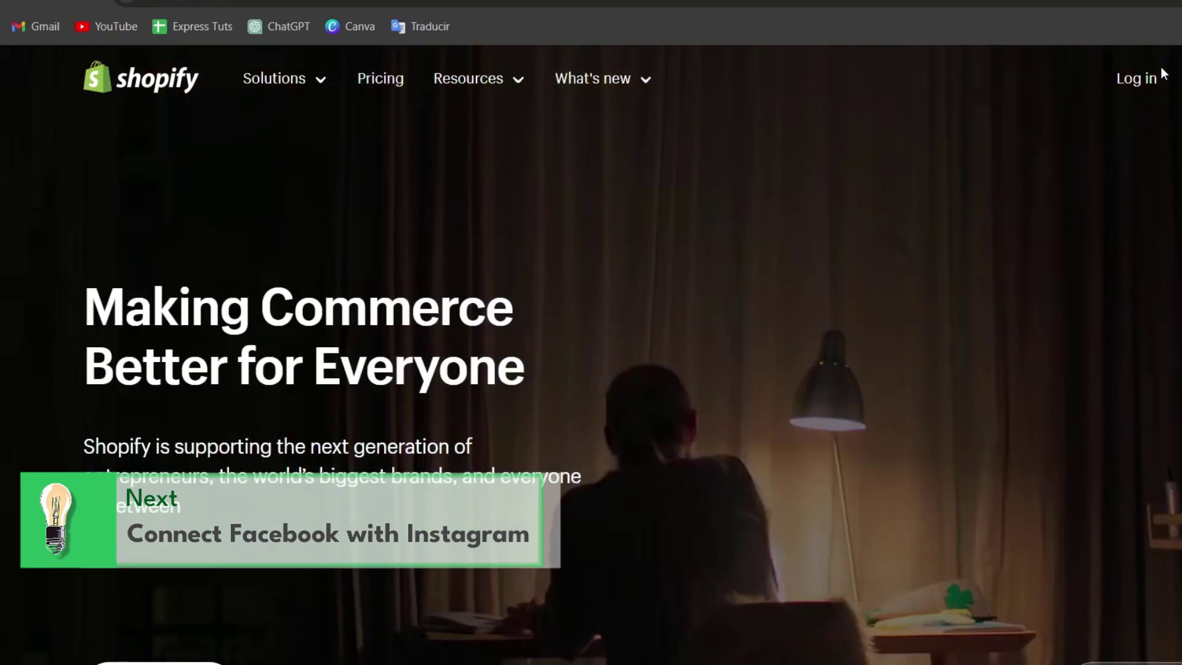
Log in to the Shopify admin and search the sales channels for 'meta'
left_click(1161, 69)
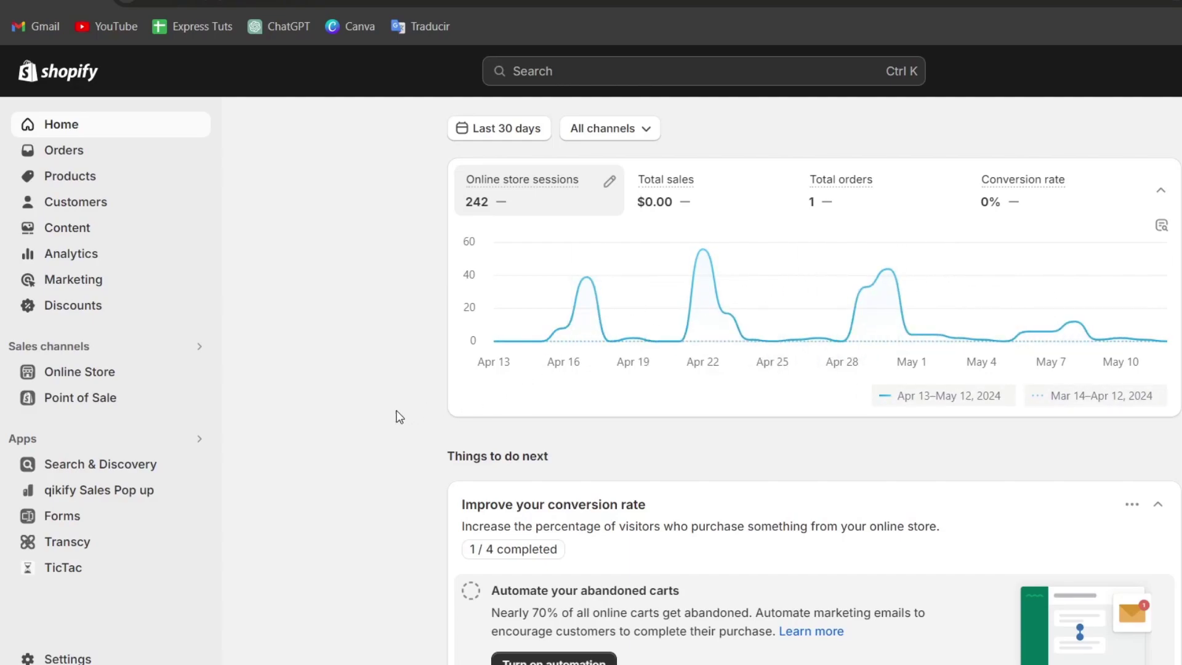
left_click(33, 348)
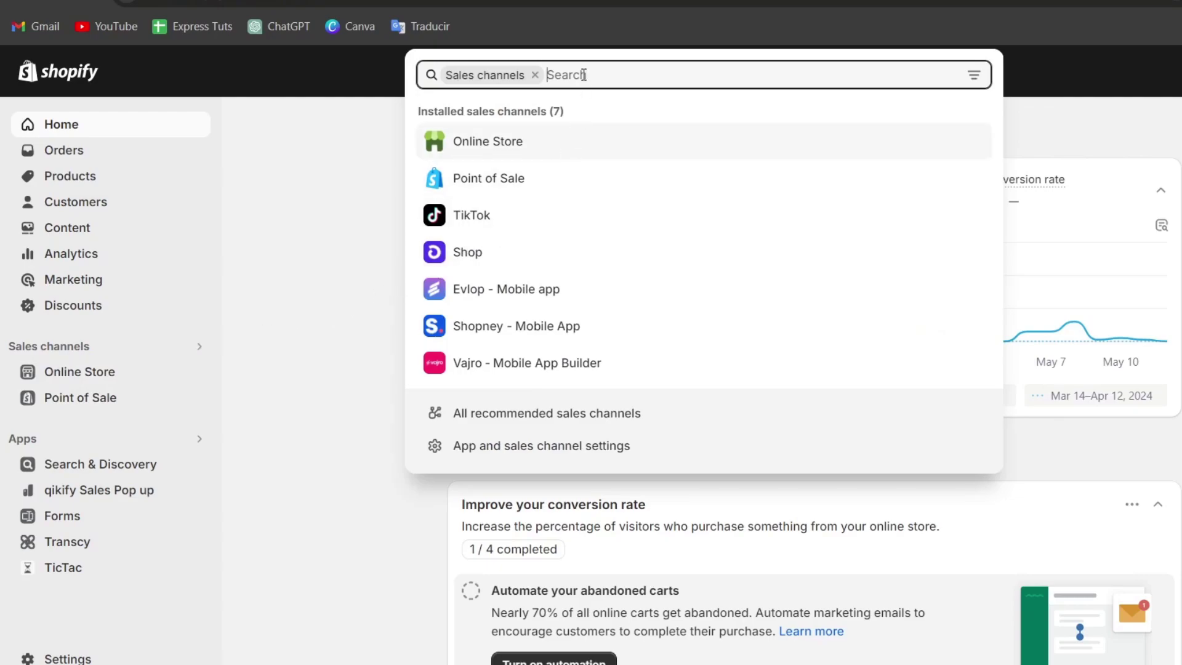
type("faec")
key("BackSpace")
key("BackSpace")
key("BackSpace")
key("BackSpace")
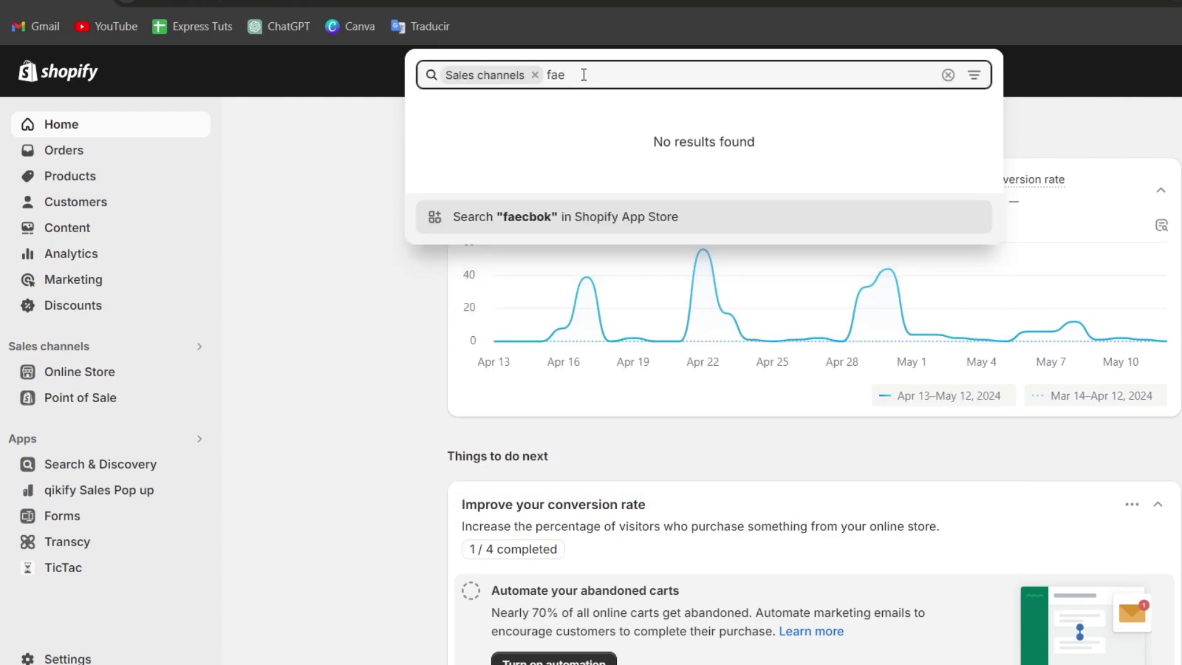
key("BackSpace")
type("meta")
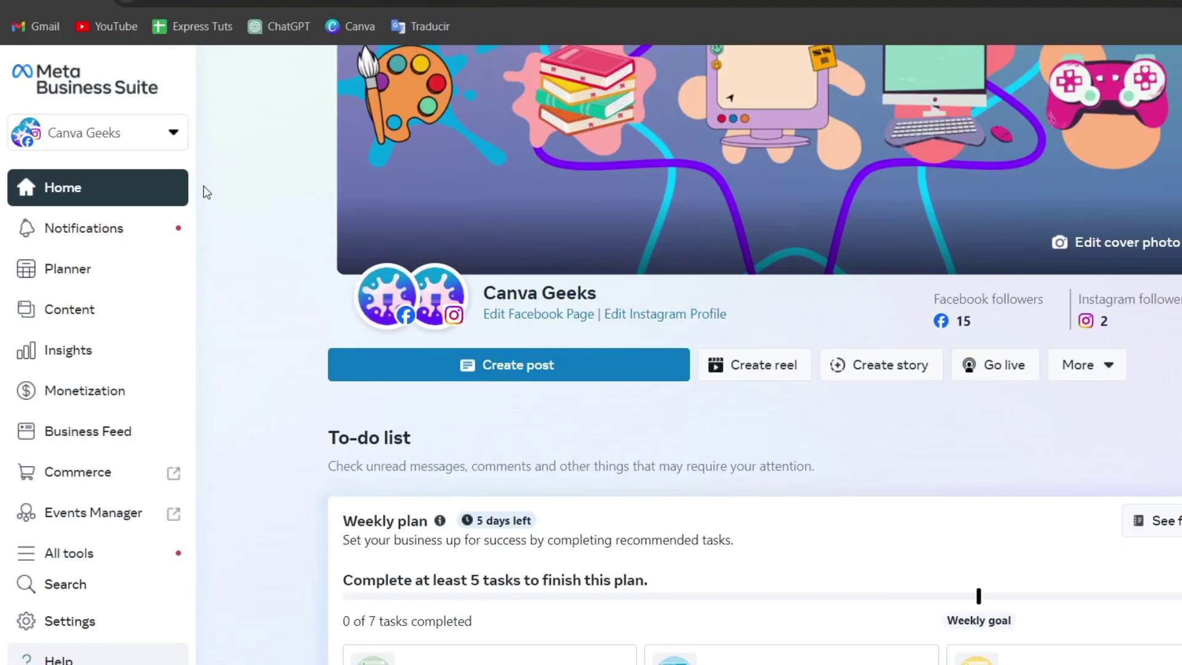
Connect the logged-in Facebook profile, review the Business assets, and return to the overview
mouse_move(565, 250)
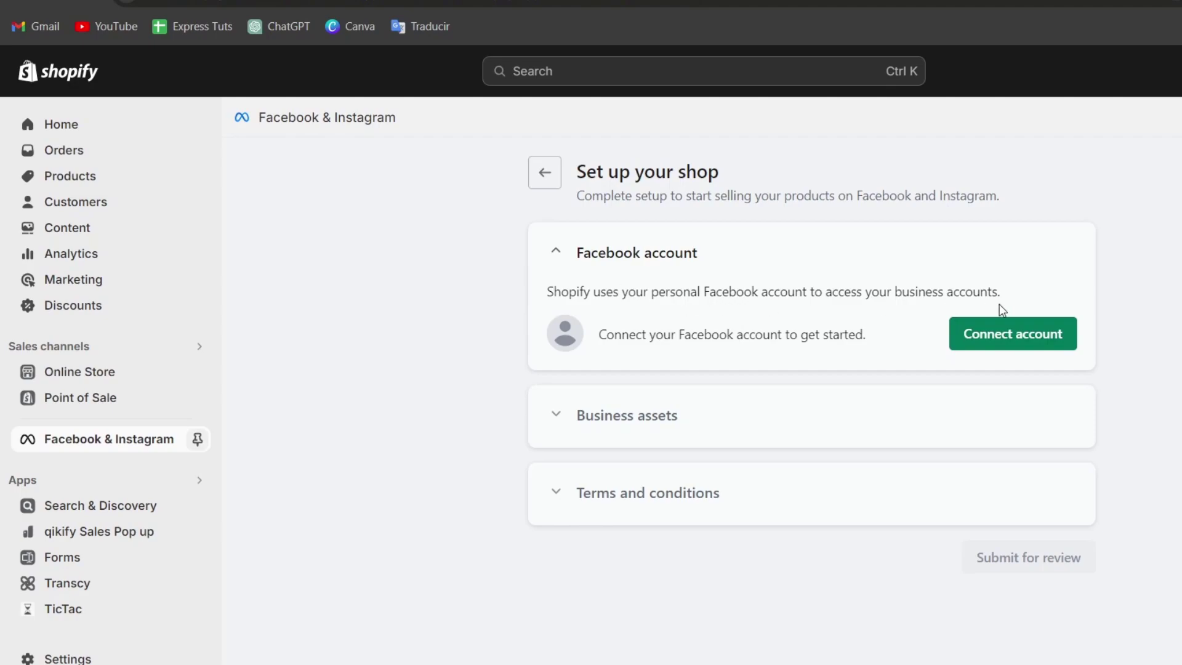
left_click(1016, 336)
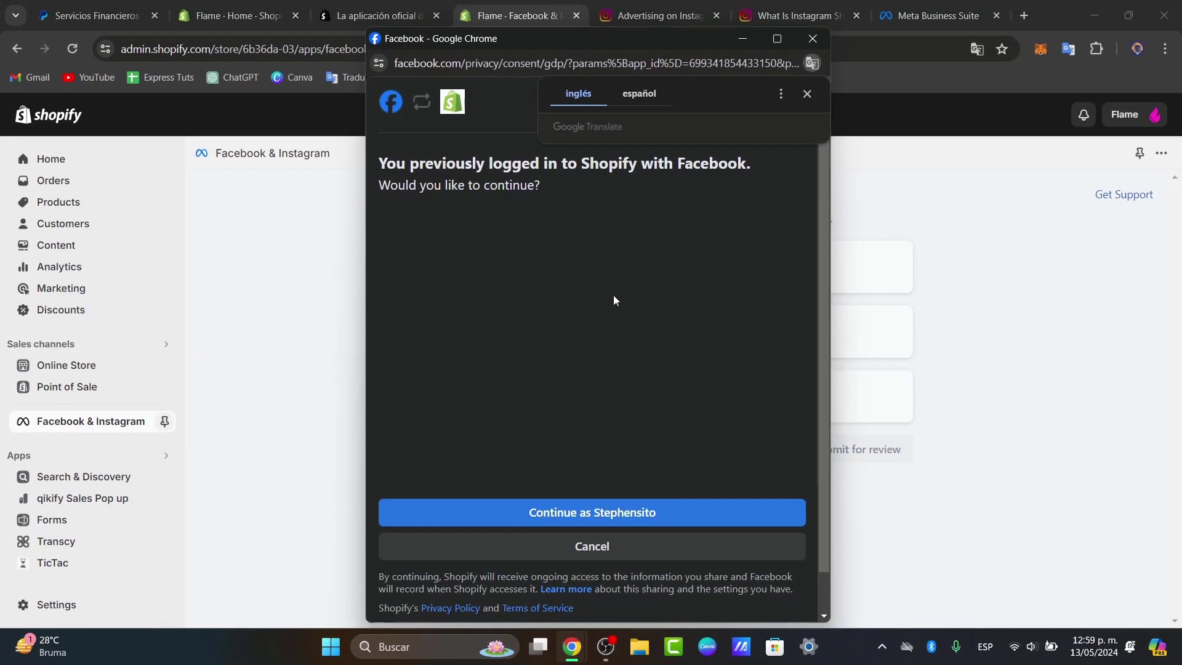
left_click(655, 512)
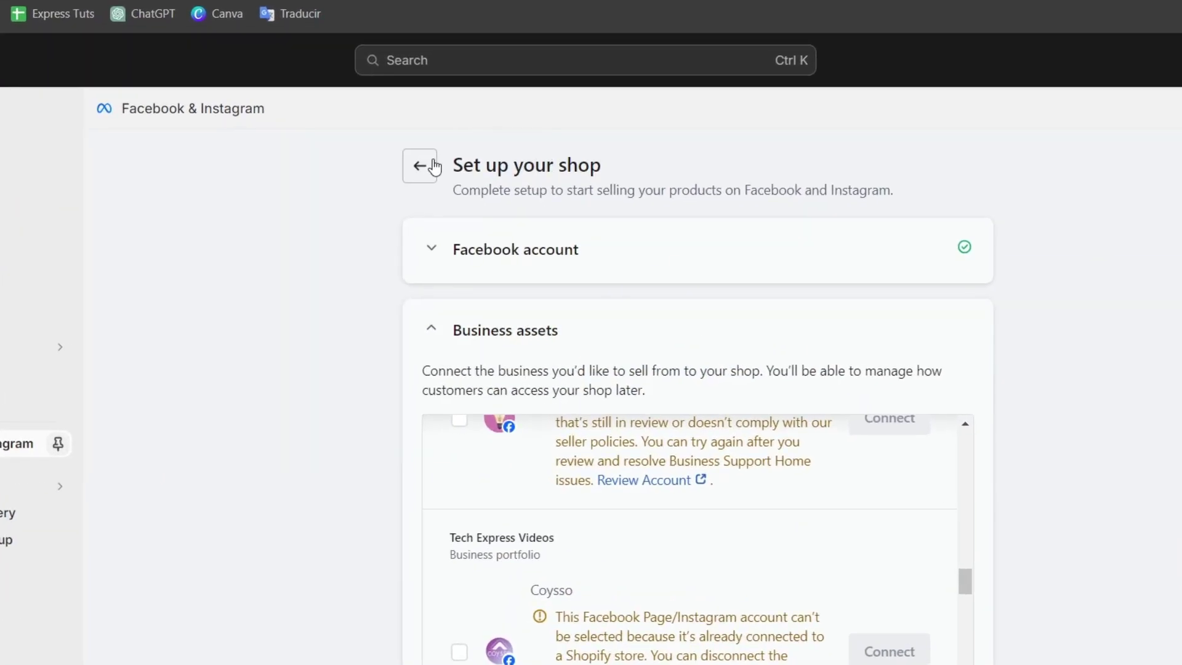
left_click(420, 165)
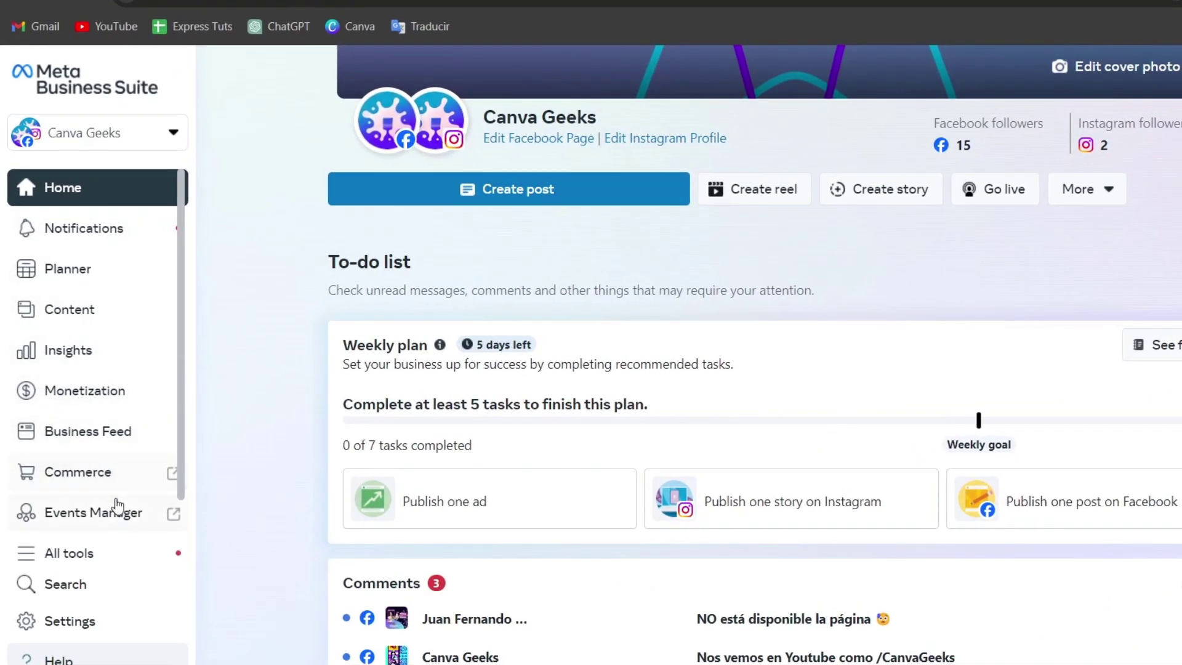
Reach Ads Manager through All tools, under the Advertise section
left_click(92, 552)
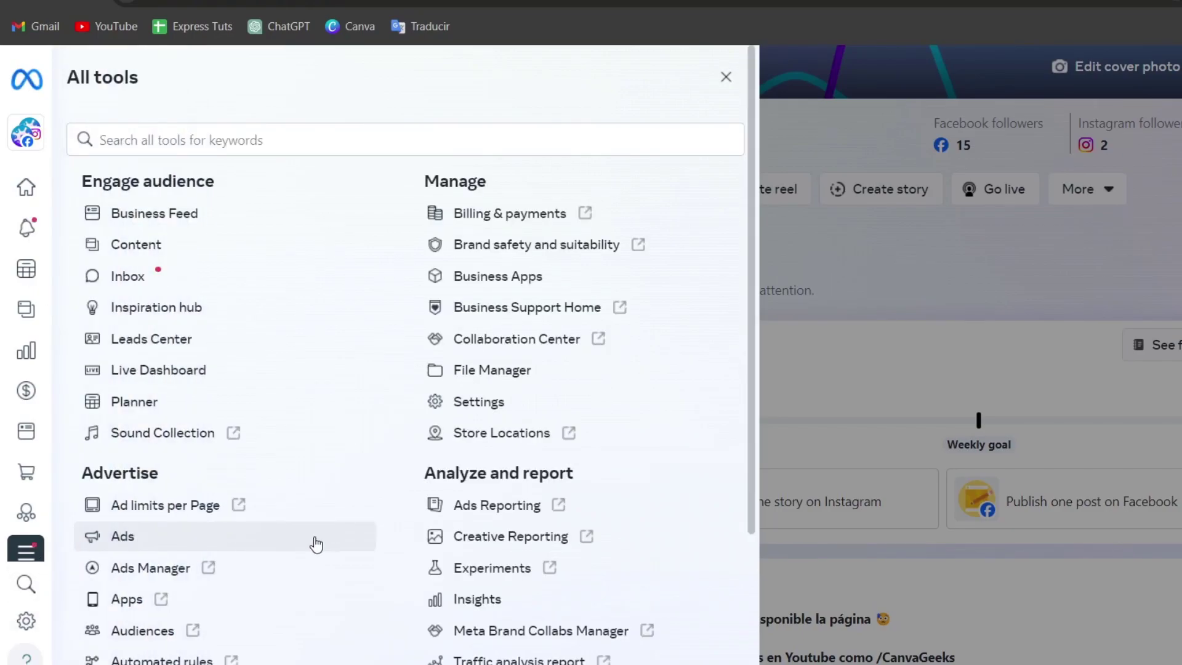
scroll(316, 544, "down", 2)
left_click_drag(159, 382, 83, 382)
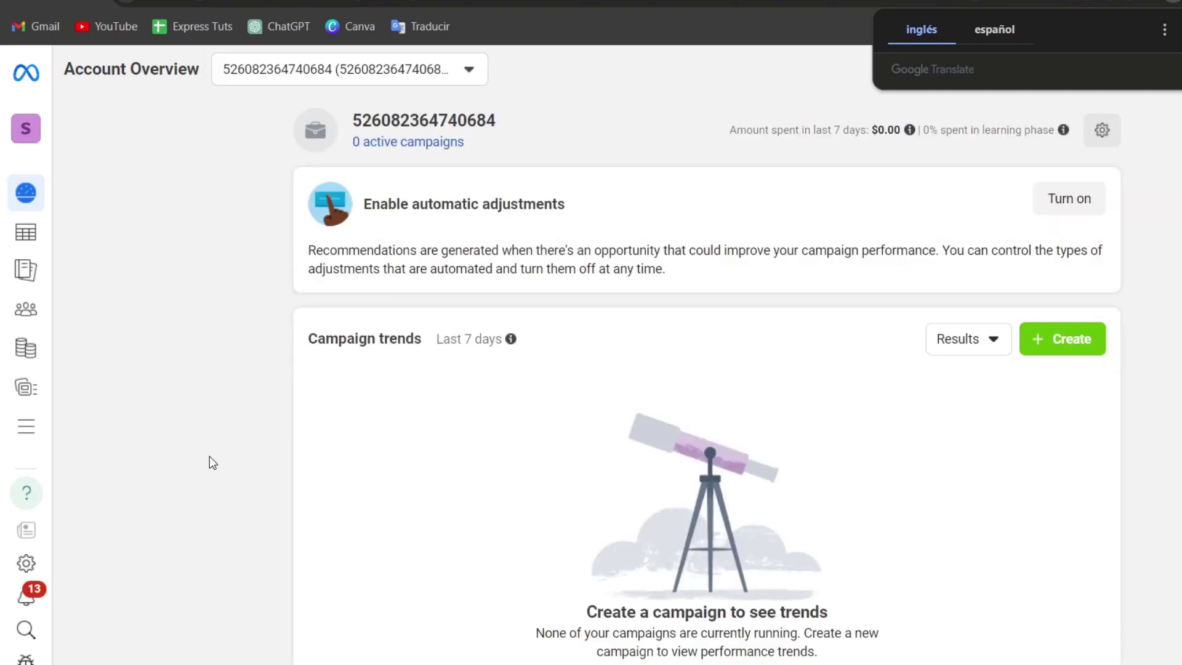
Dismiss the updates panel and start a new campaign with the Traffic objective
left_click(437, 85)
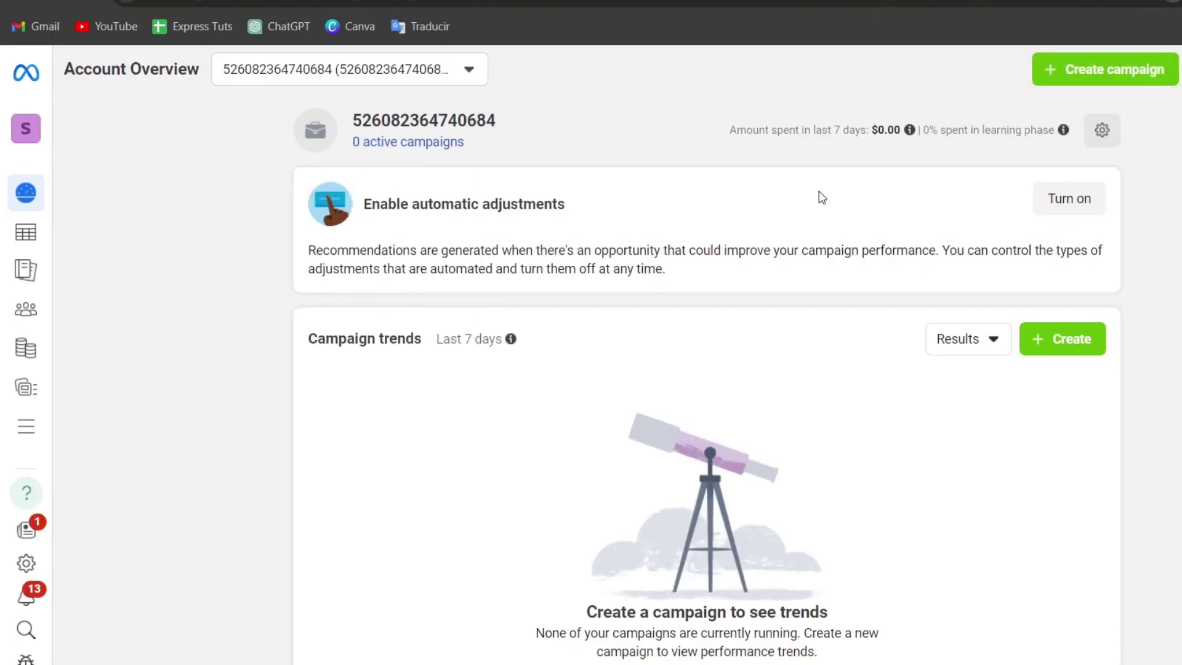
left_click(1107, 70)
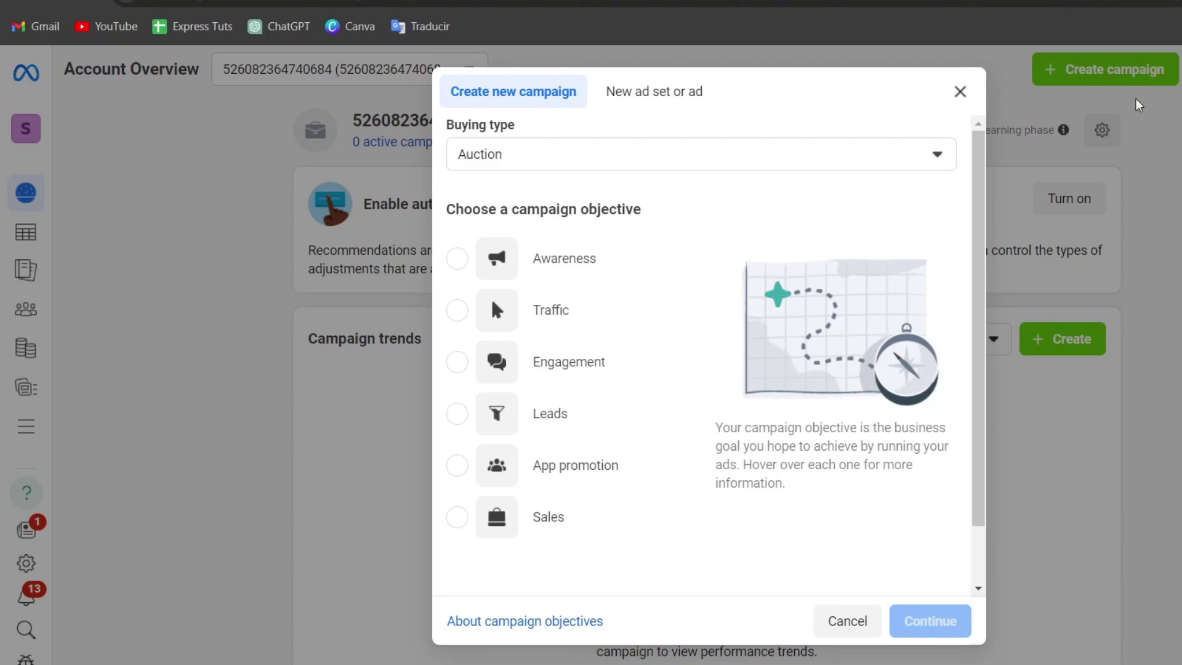
mouse_move(625, 338)
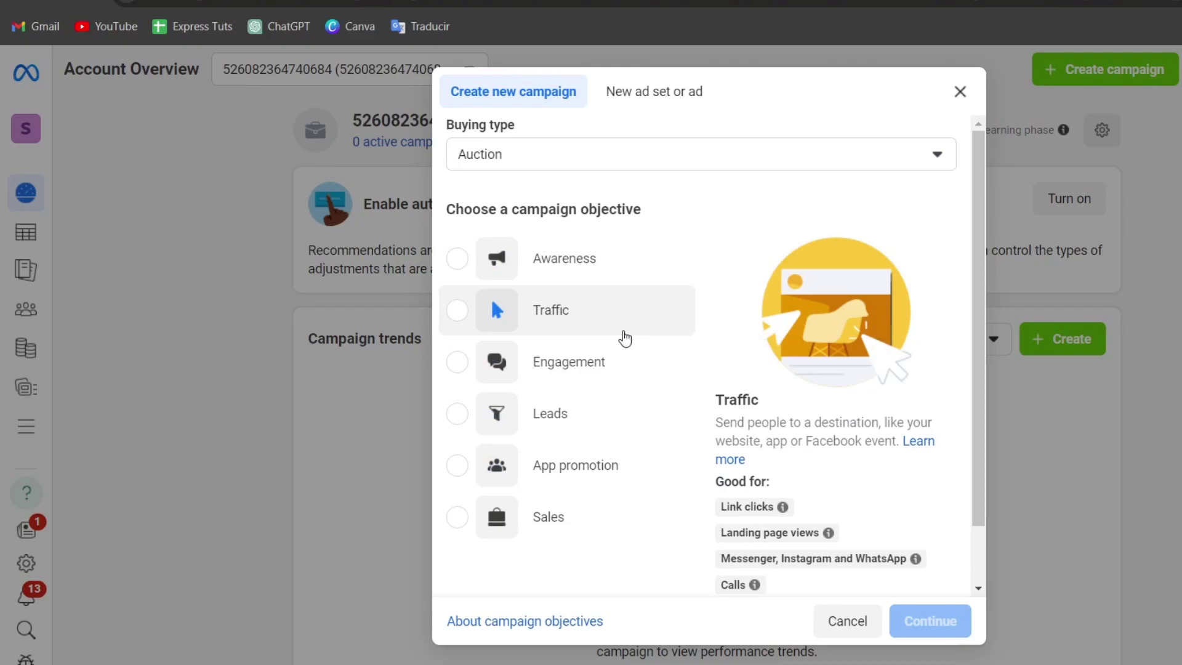
left_click(518, 334)
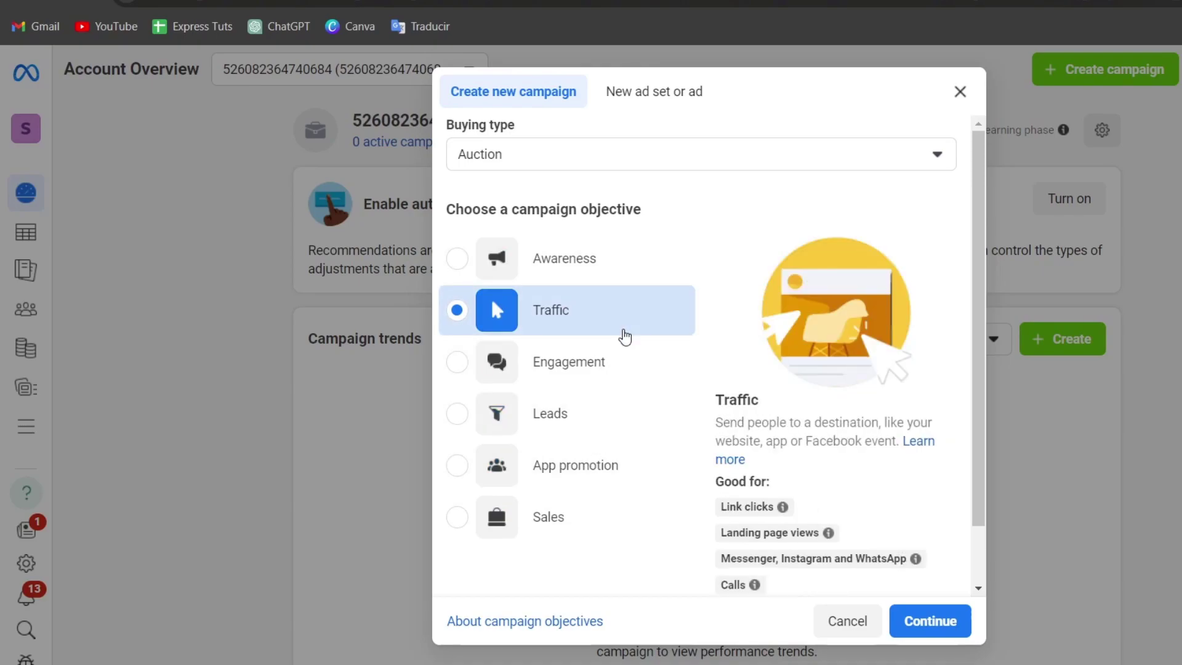
left_click(929, 621)
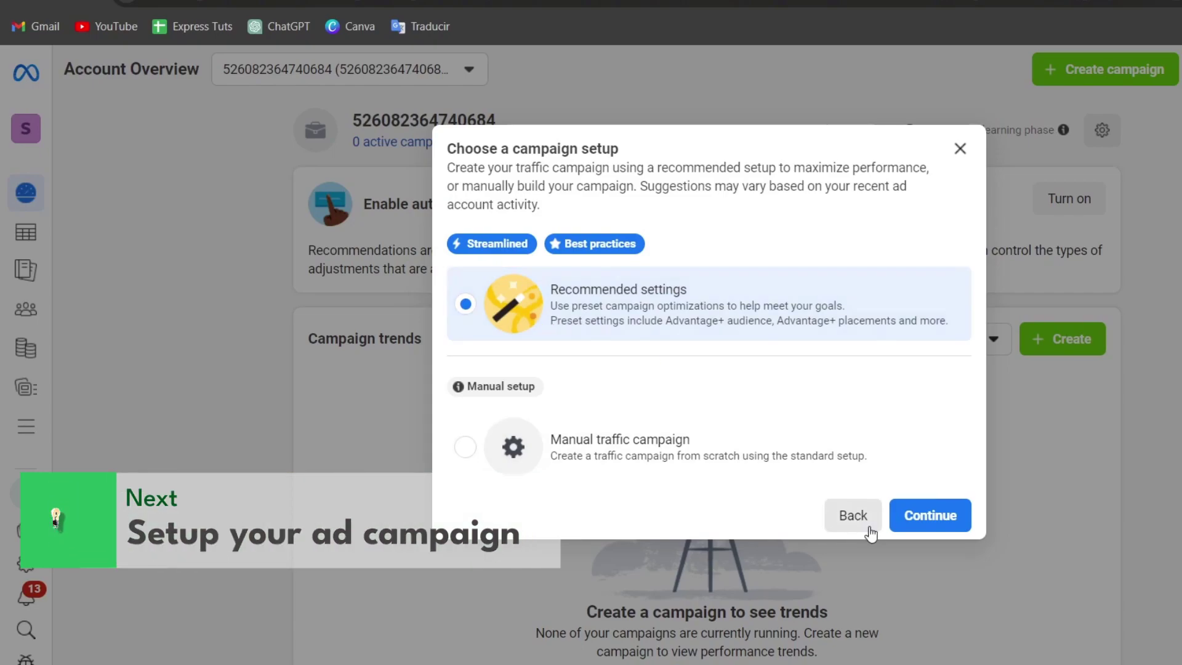
Keep Recommended settings, name the campaign 'Instagram Shopify 1', and select no special ad categories
left_click(948, 525)
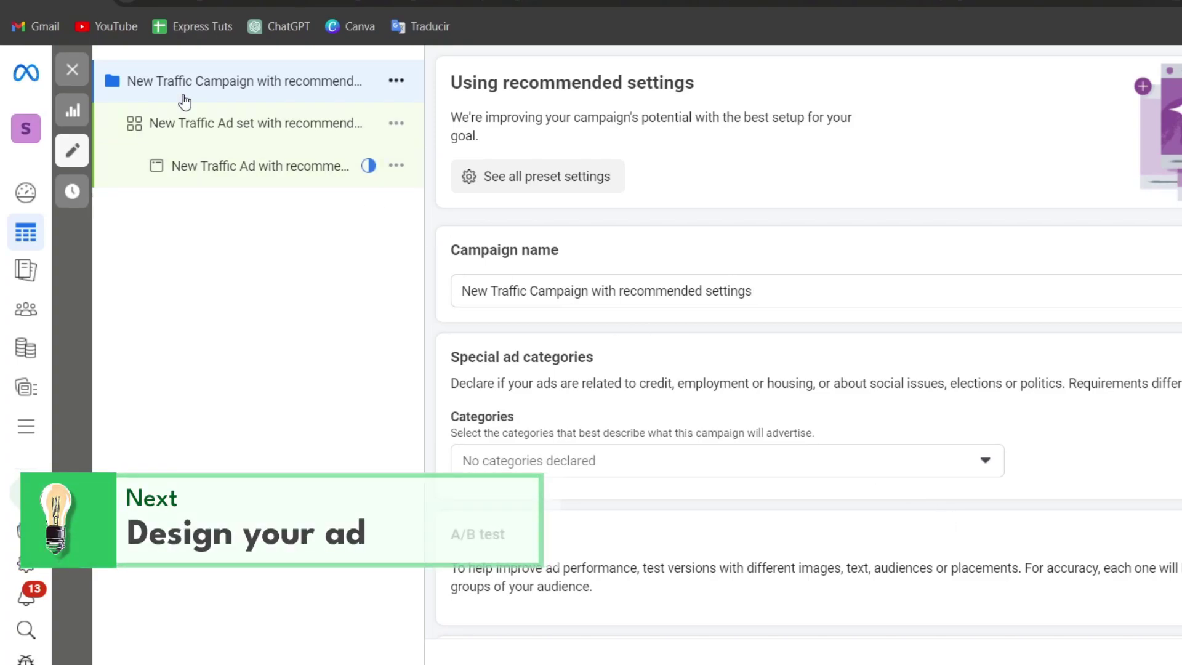
triple_click(855, 296)
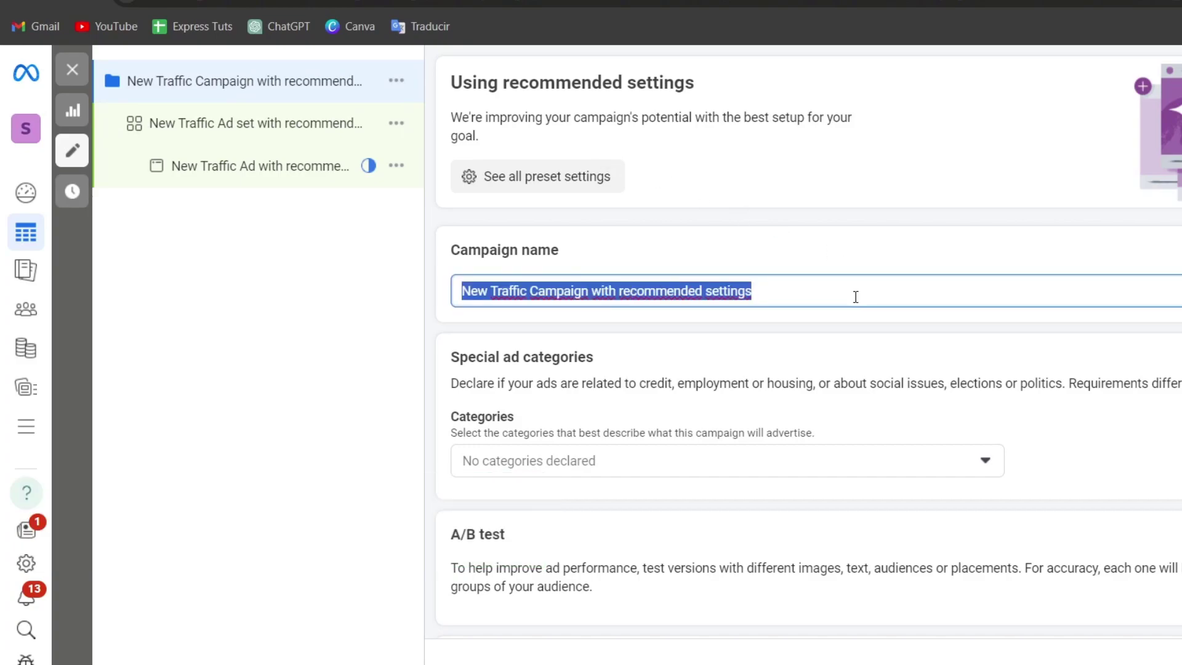
type("Instageam")
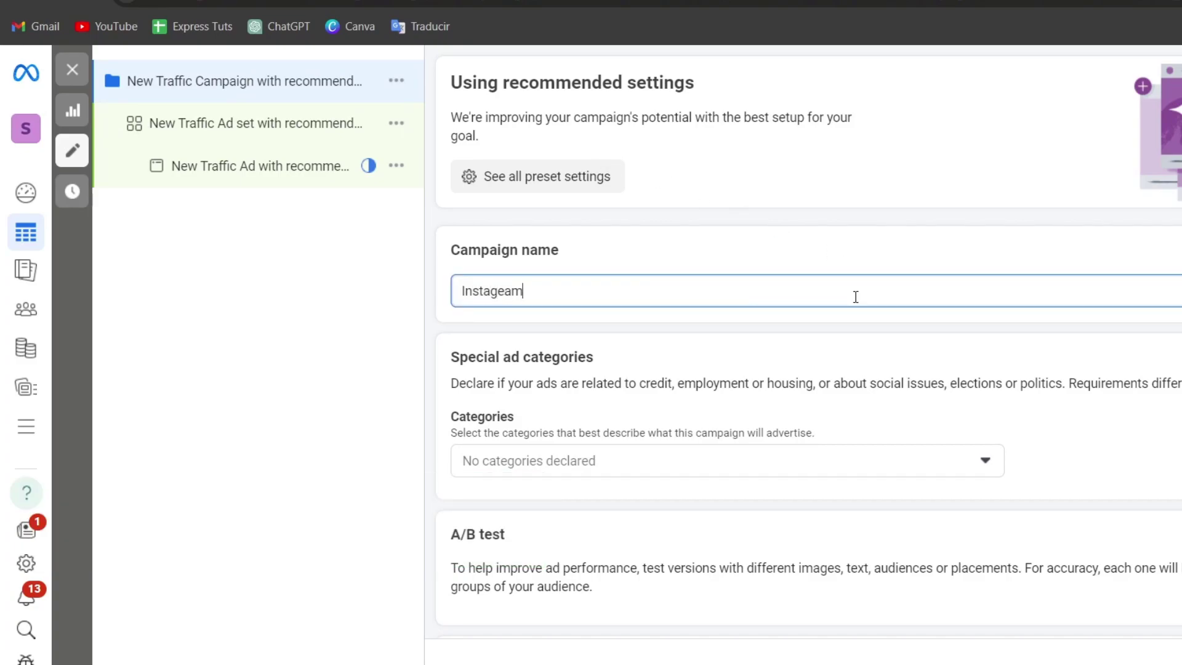
key("BackSpace")
key("BackSpace")
key("BackSpace")
type("ram Shopify 1")
scroll(804, 430, "down", 2)
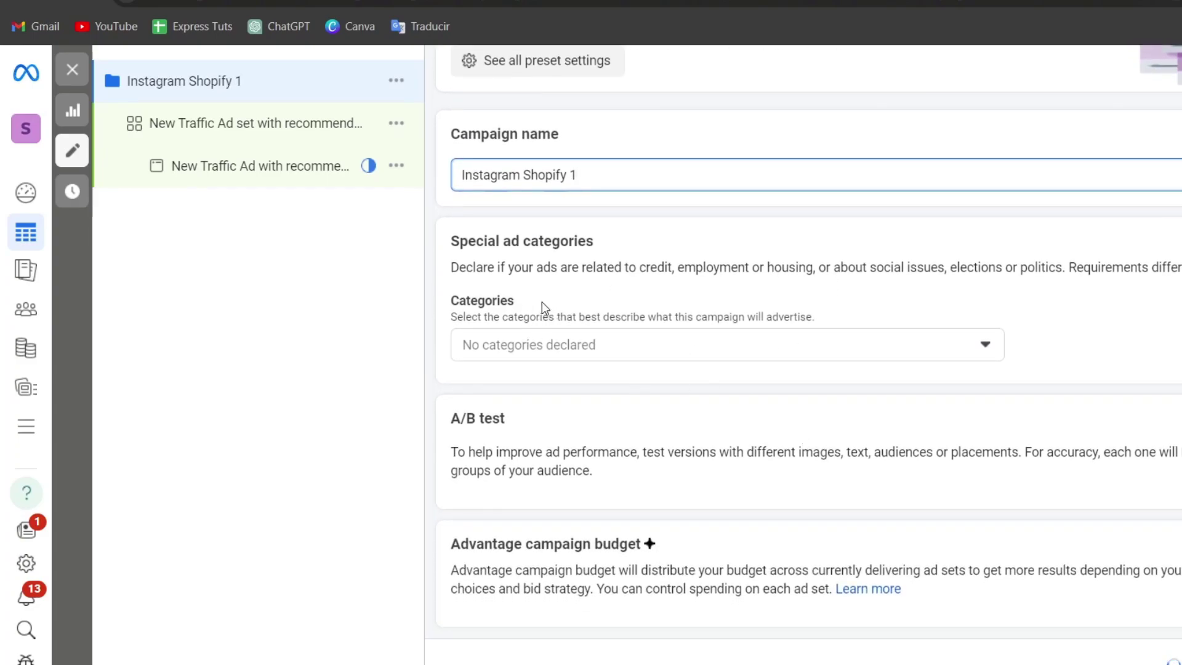
left_click(892, 346)
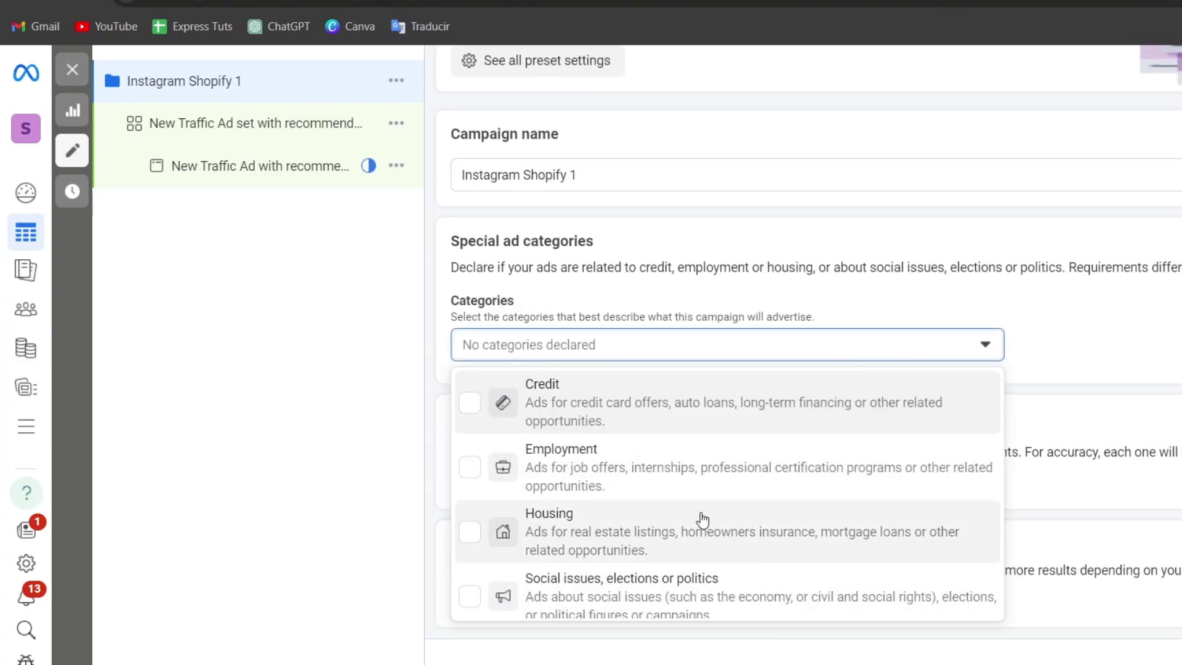
scroll(701, 529, "down", 1)
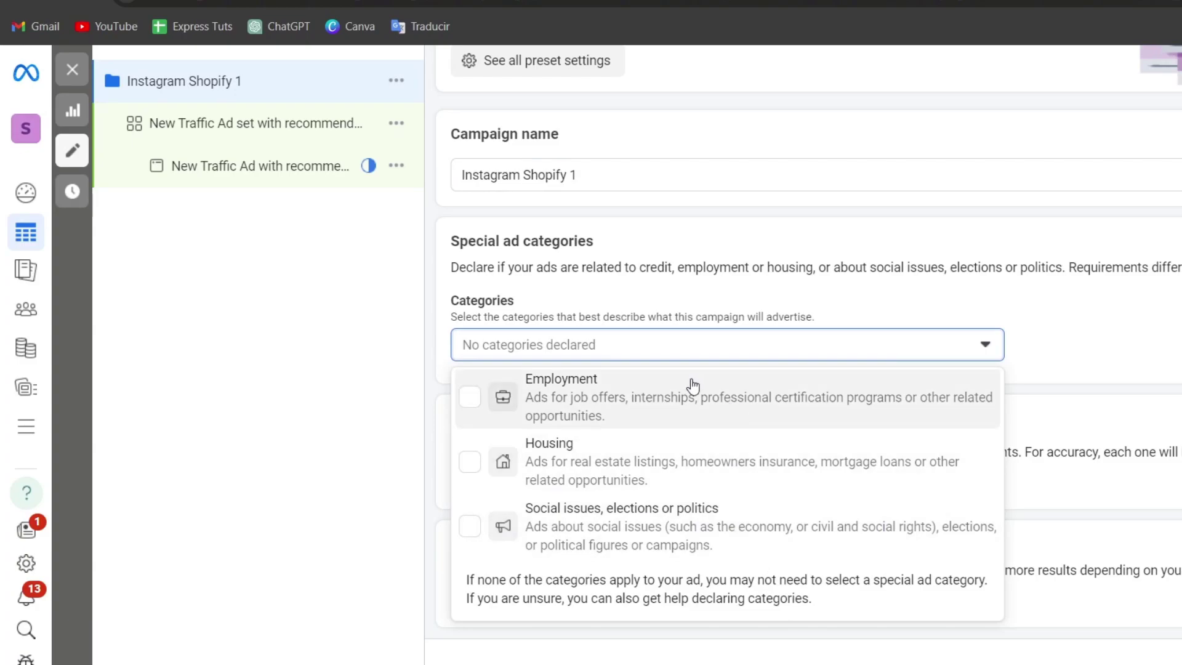
left_click(1124, 317)
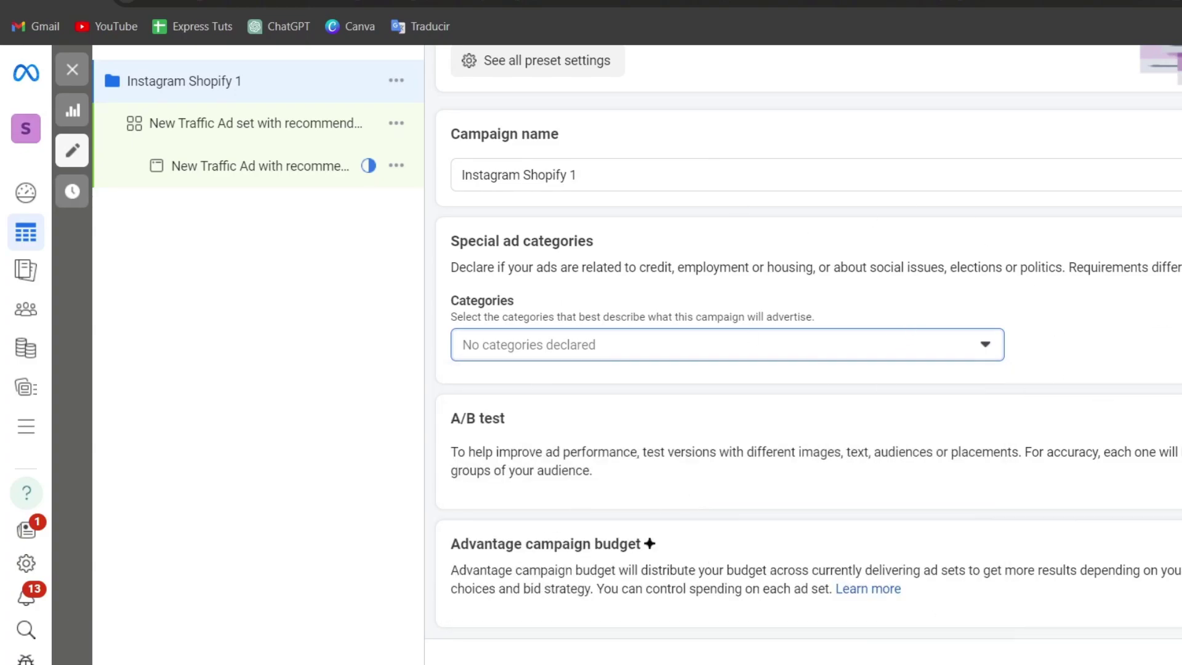
Replace the ad set's default name with 'Ad Traffic Shopify'
left_click(796, 503)
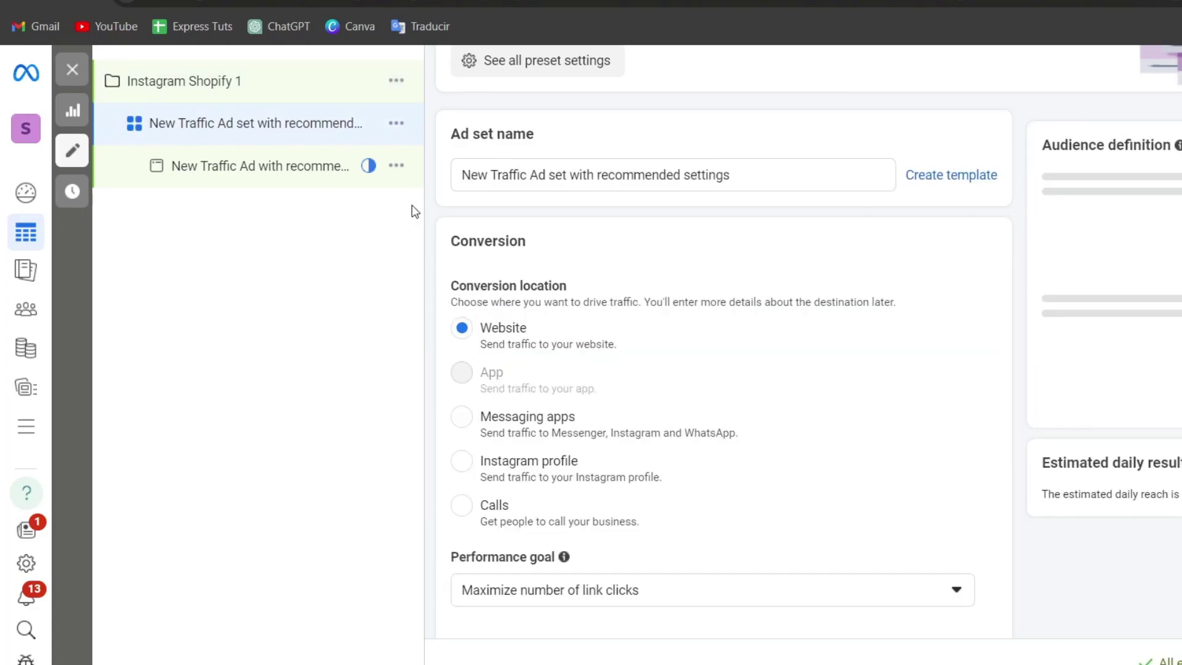
triple_click(839, 179)
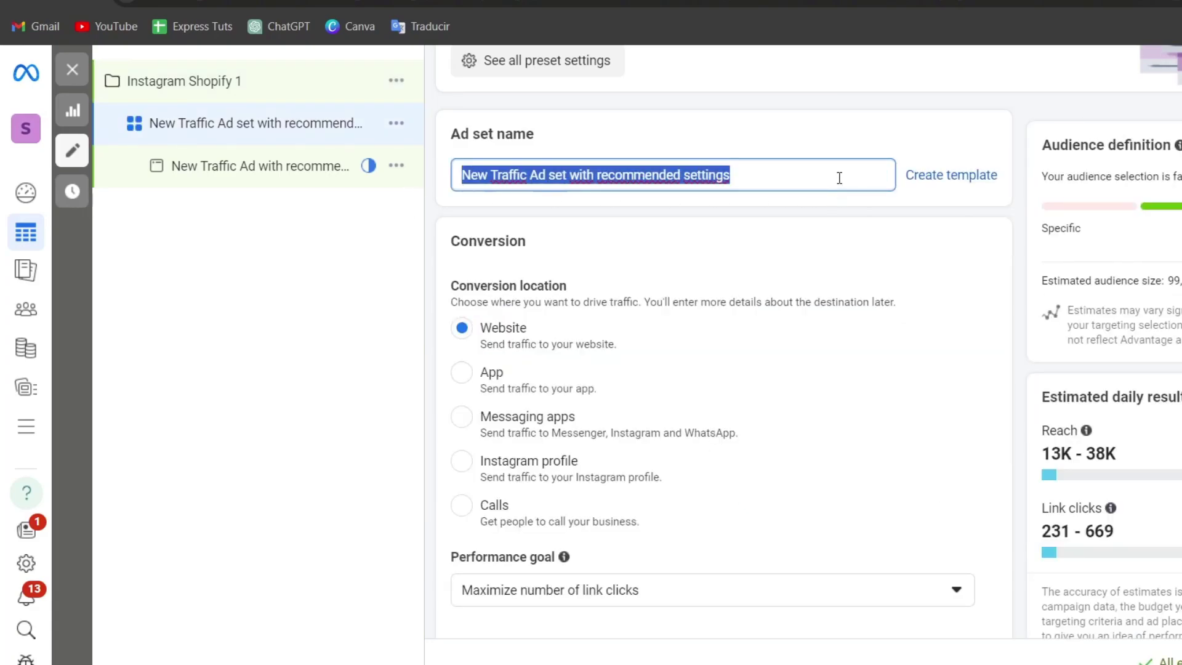
type("g")
key("BackSpace")
type("Ad Traffic 1")
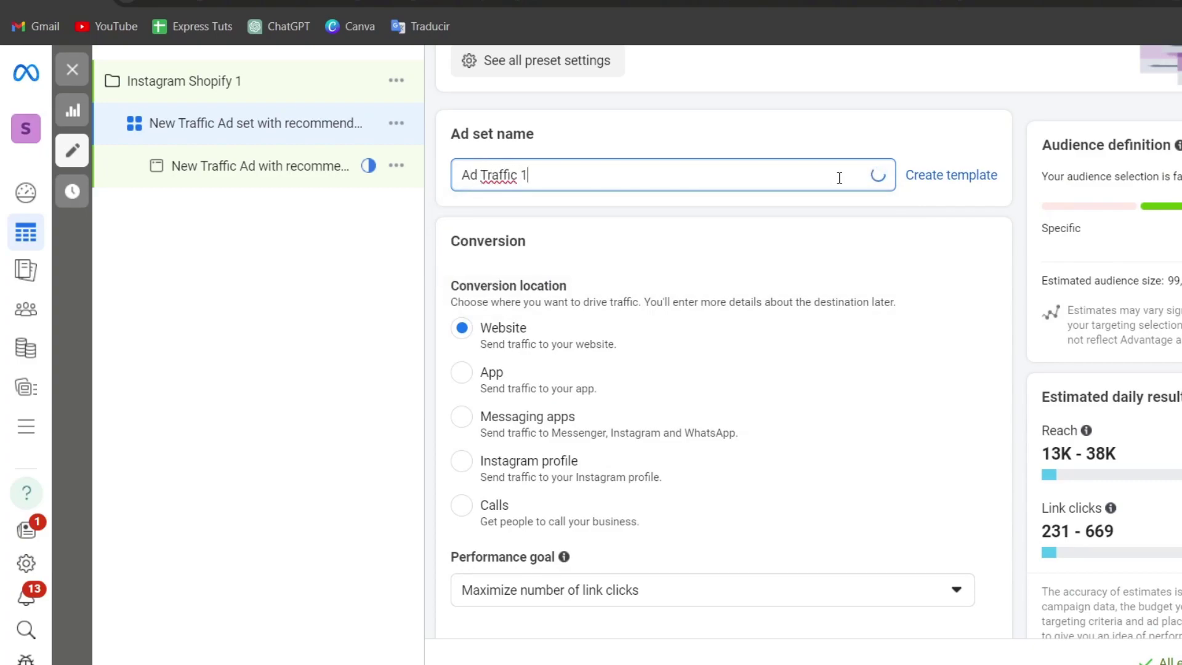
key("BackSpace")
type("Shopify")
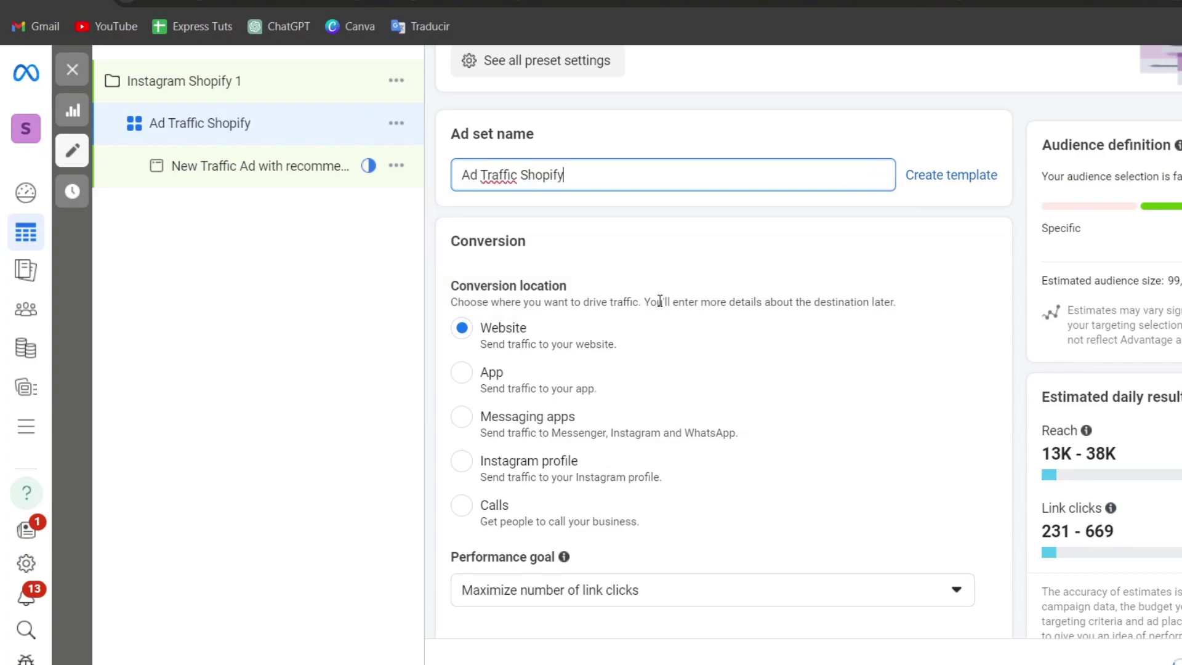
scroll(586, 303, "down", 2)
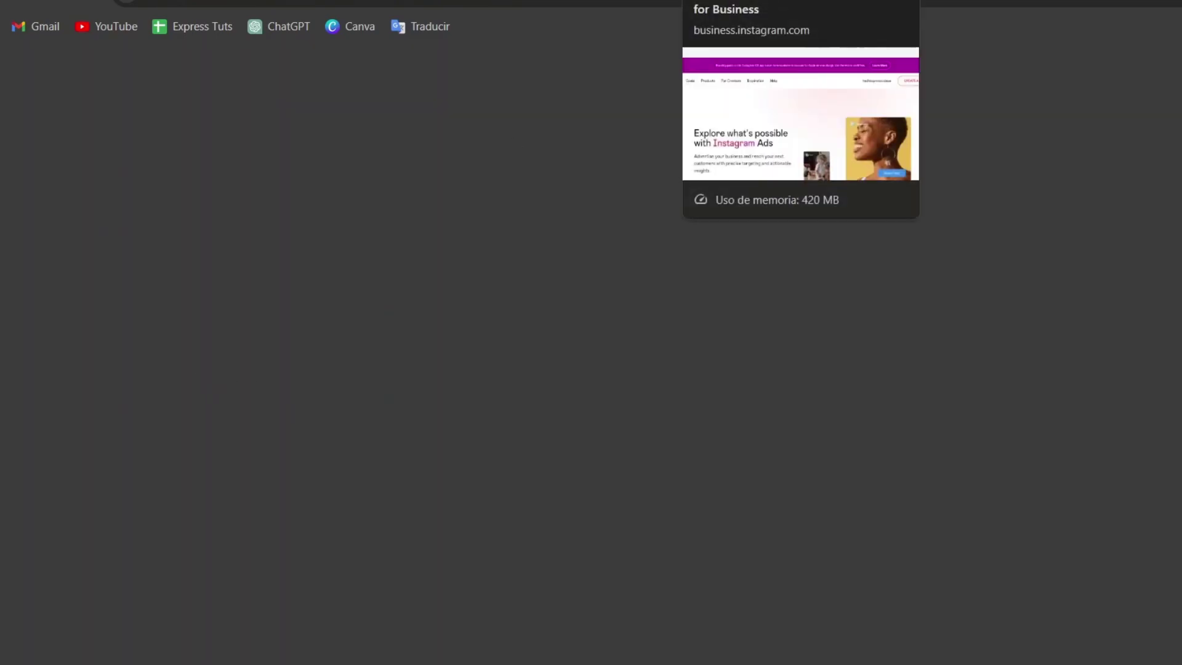
scroll(634, 331, "down", 6)
scroll(722, 130, "up", 6)
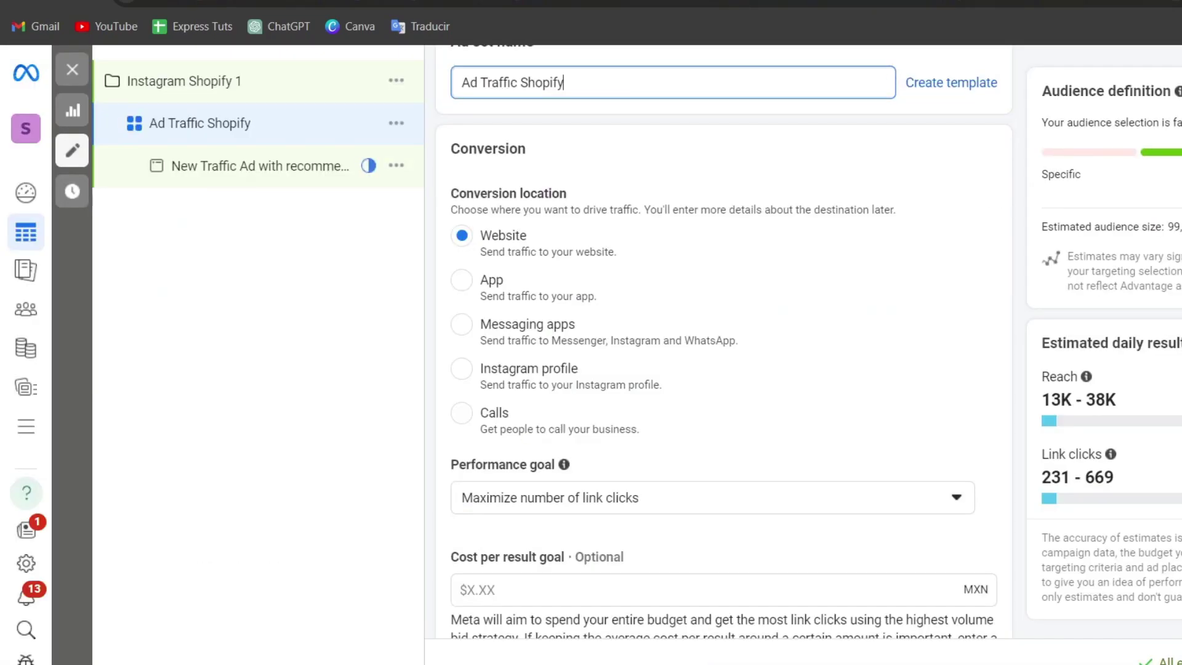
scroll(681, 455, "down", 10)
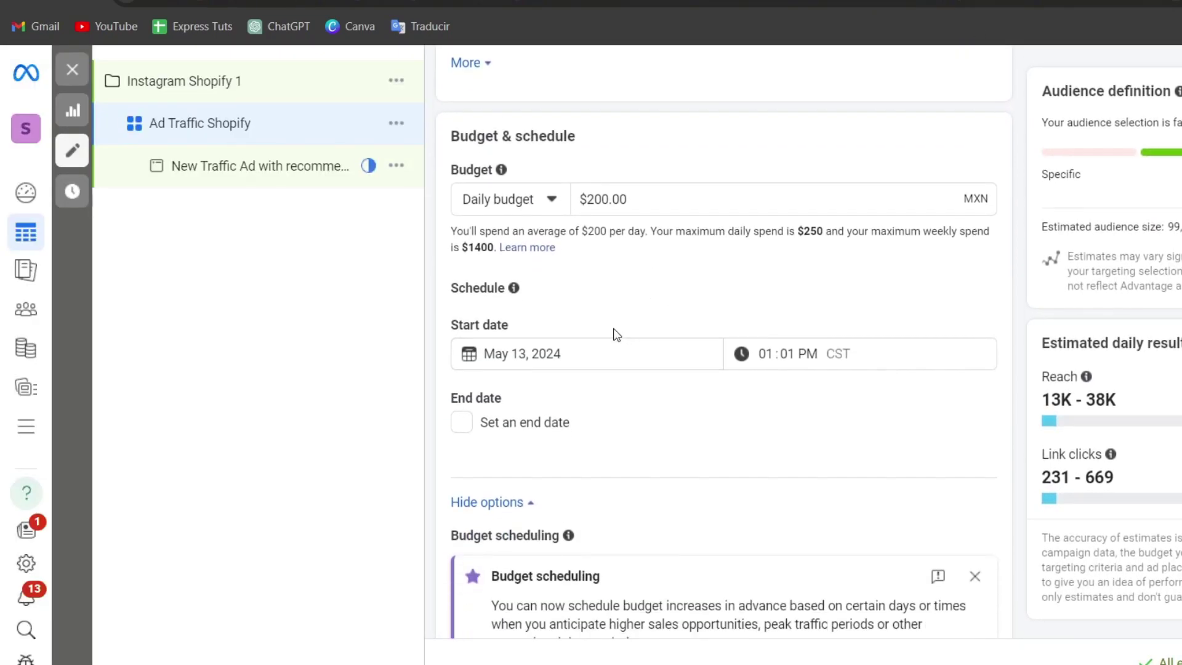
Change the Daily budget amount in Budget & schedule from 200 to 45 MXN
double_click(617, 200)
type("21")
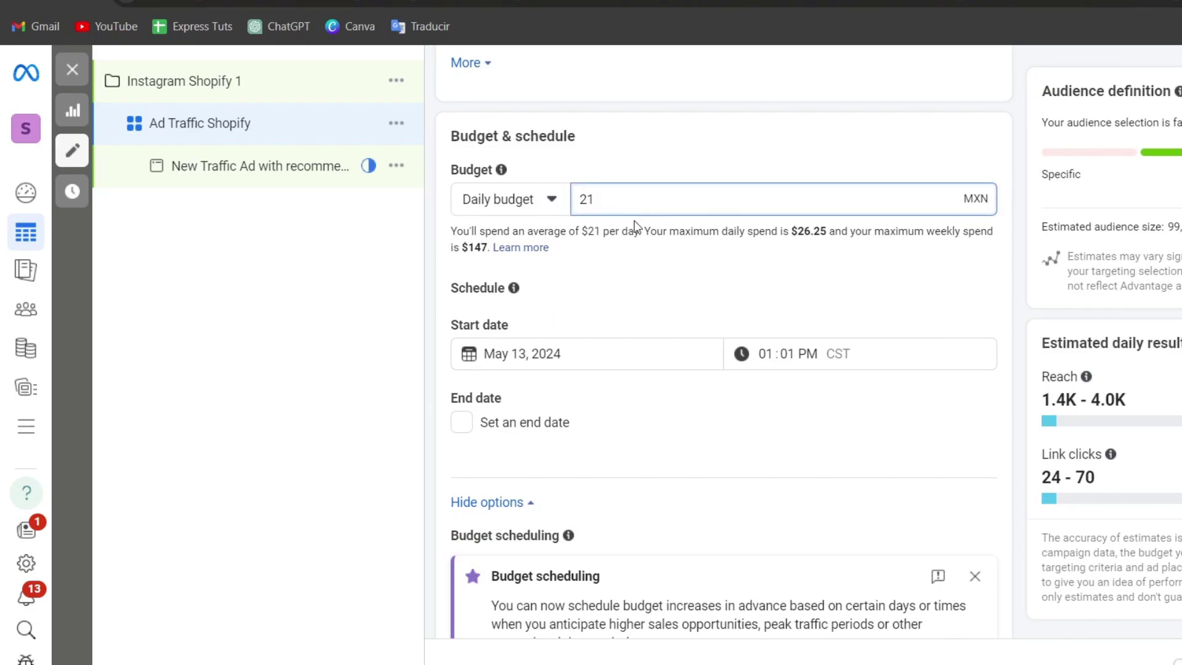
double_click(635, 191)
type("45")
left_click(671, 250)
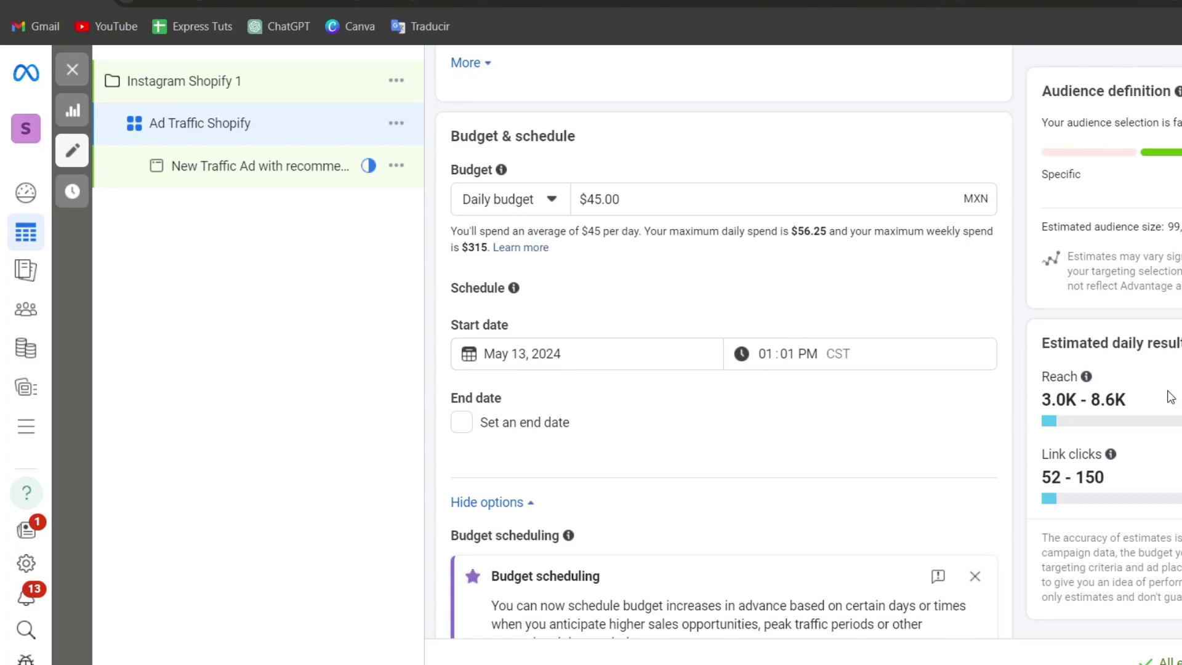
left_click_drag(1170, 397, 1006, 422)
scroll(699, 456, "down", 7)
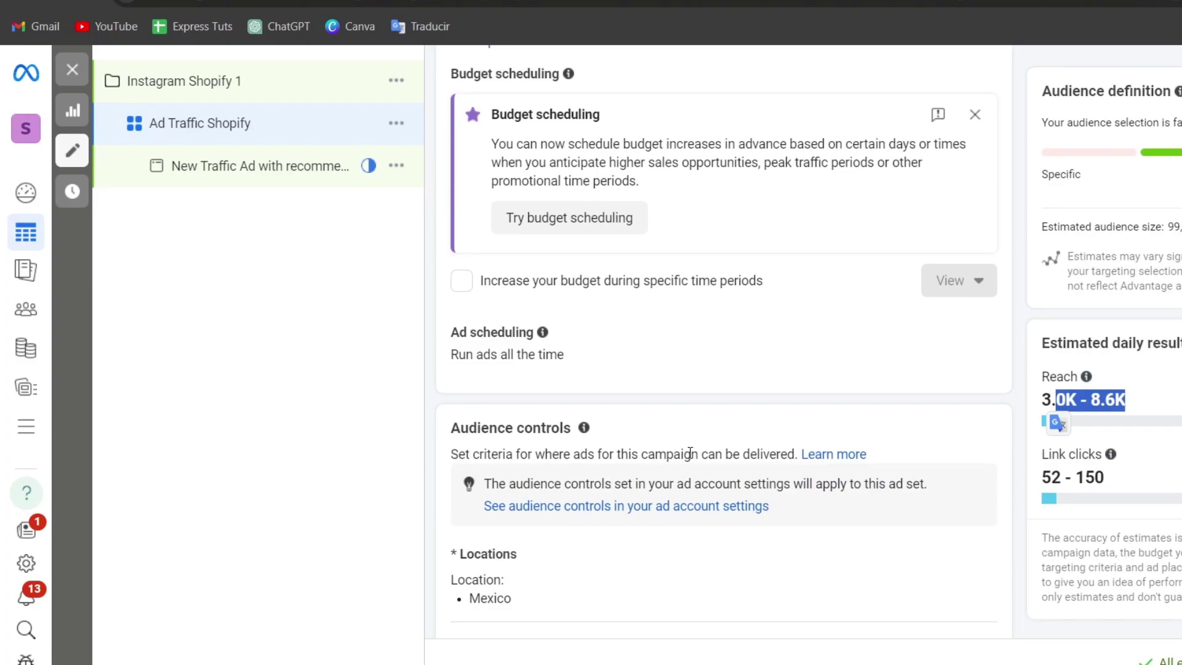
Add English (All) under Languages, keeping Location Mexico and minimum age 18
scroll(689, 453, "down", 4)
left_click(486, 372)
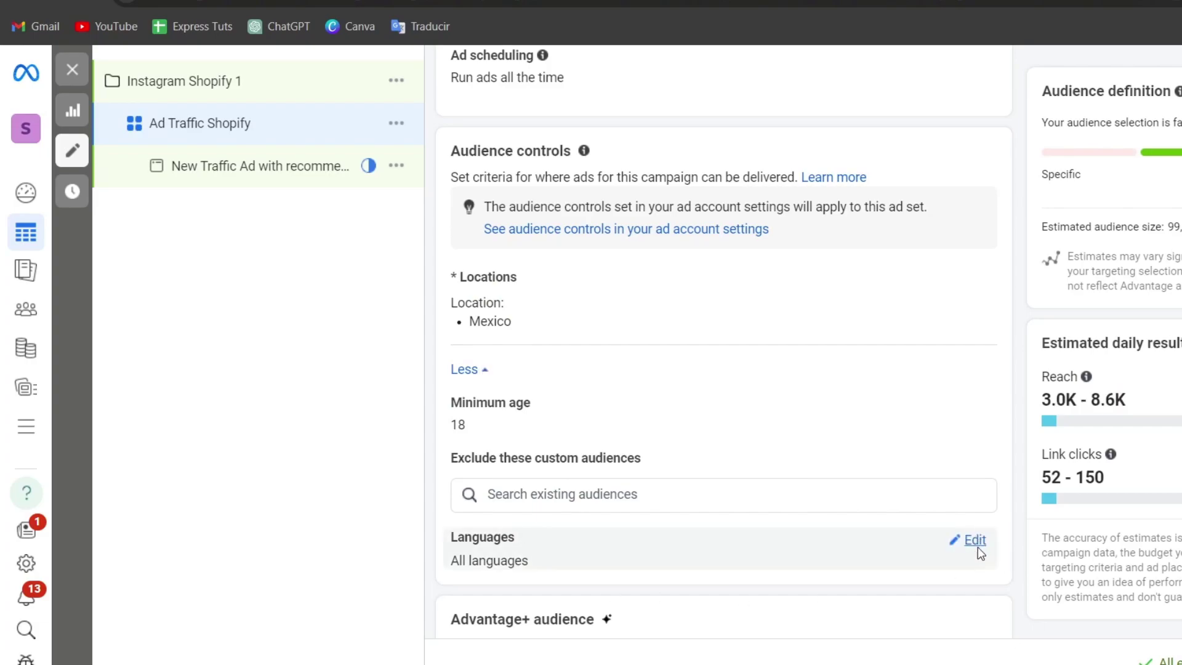
left_click(974, 544)
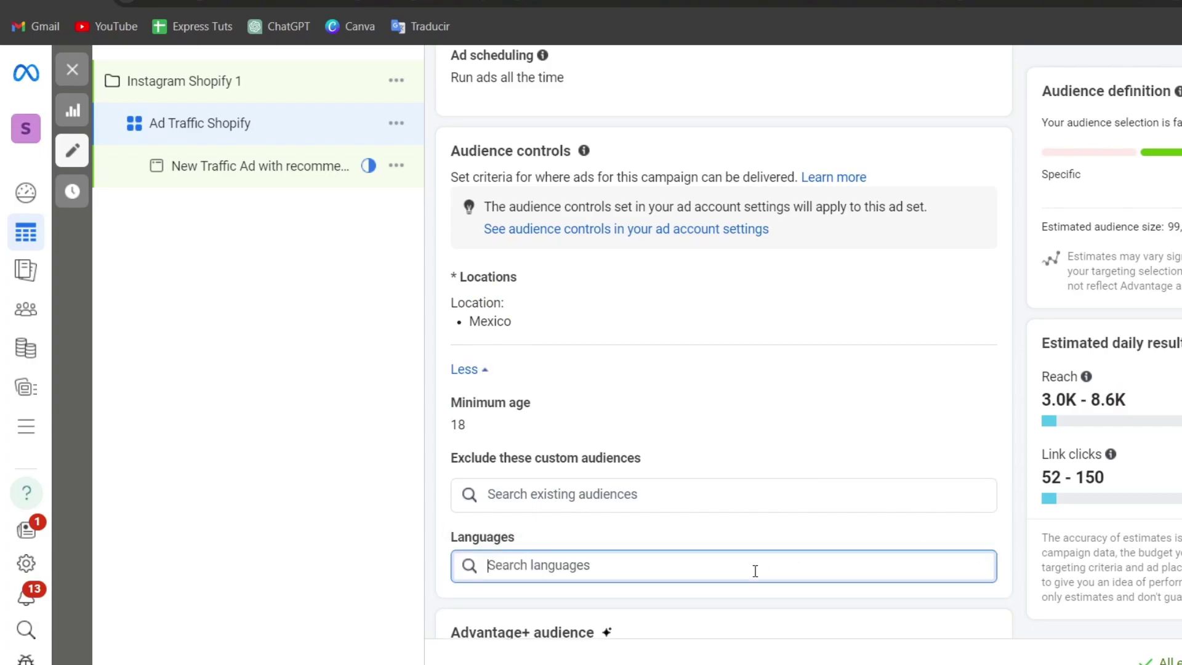
type("sp")
key("BackSpace")
key("BackSpace")
type("e")
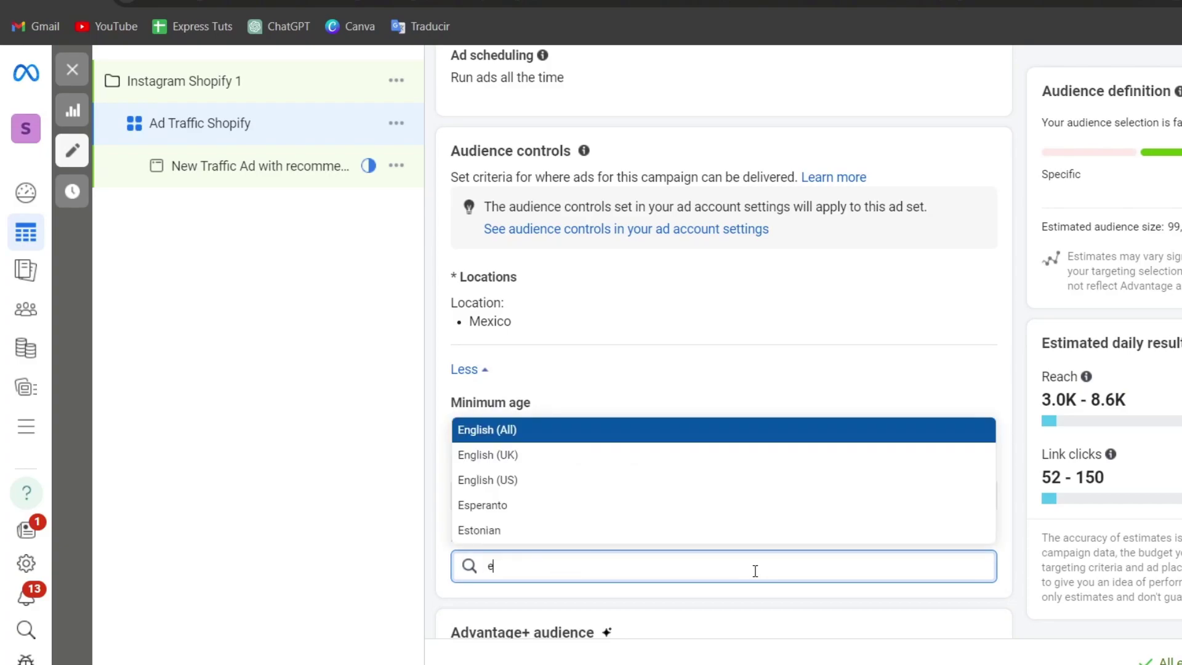
type("ng")
left_click(877, 606)
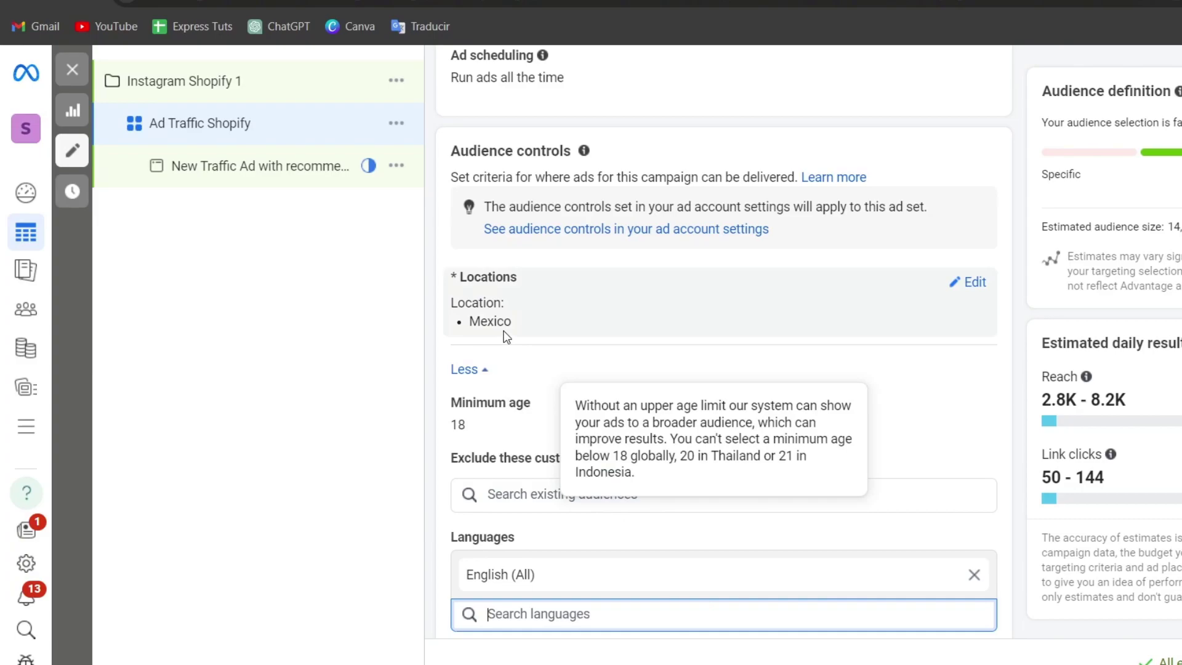
Expand the audience suggestions and extra placement options, then edit the inventory filter to Expanded inventory
scroll(819, 490, "down", 3)
scroll(819, 489, "down", 2)
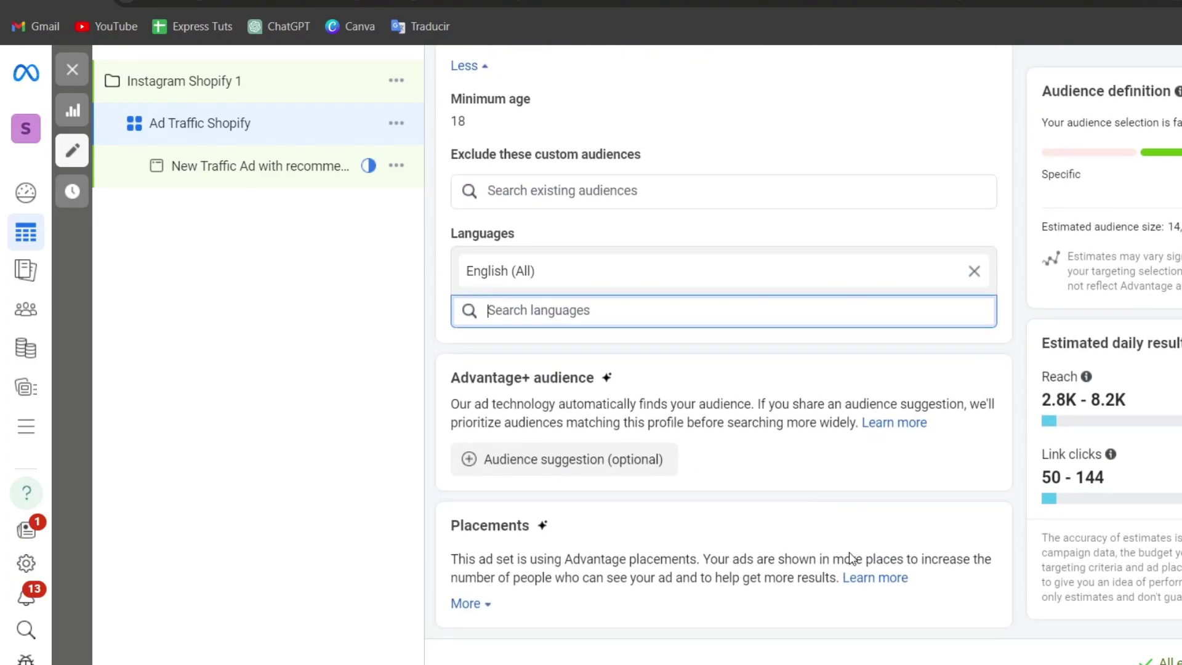
left_click(546, 471)
scroll(615, 499, "down", 4)
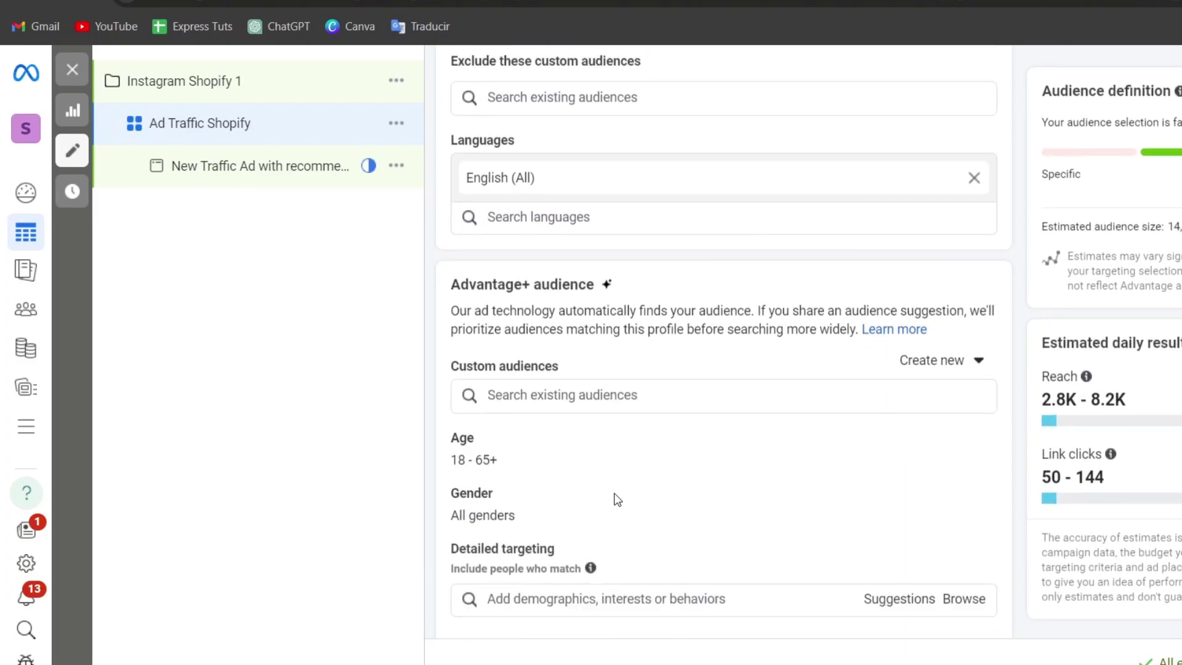
left_click(471, 603)
scroll(633, 603, "down", 5)
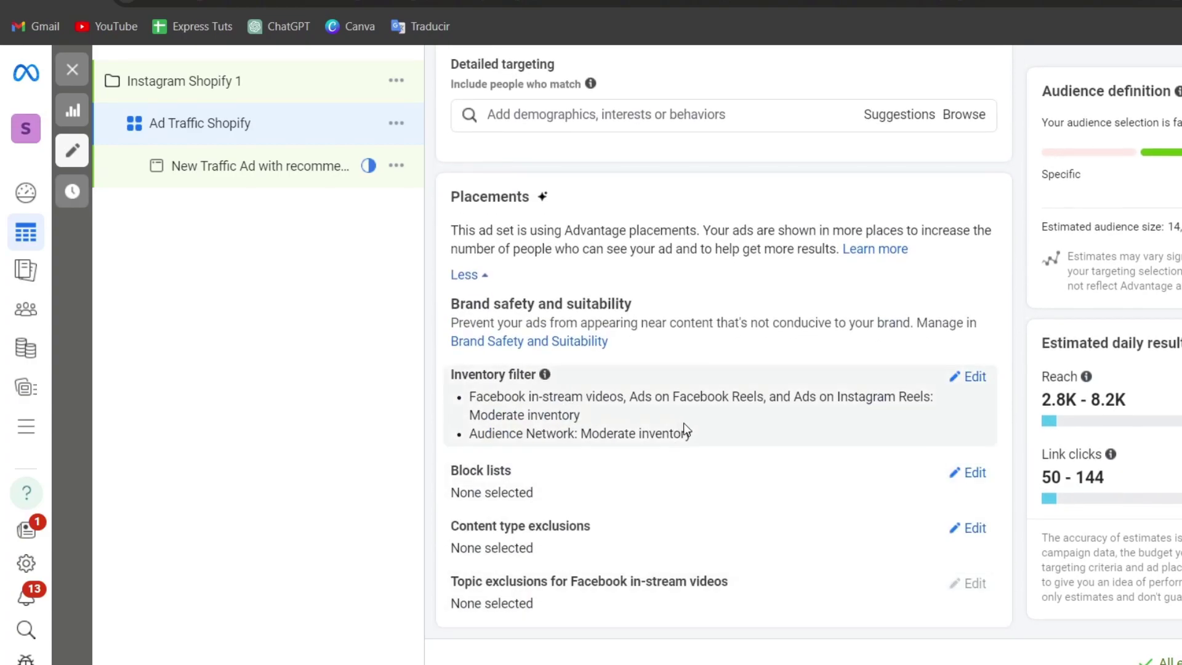
left_click_drag(802, 392, 934, 390)
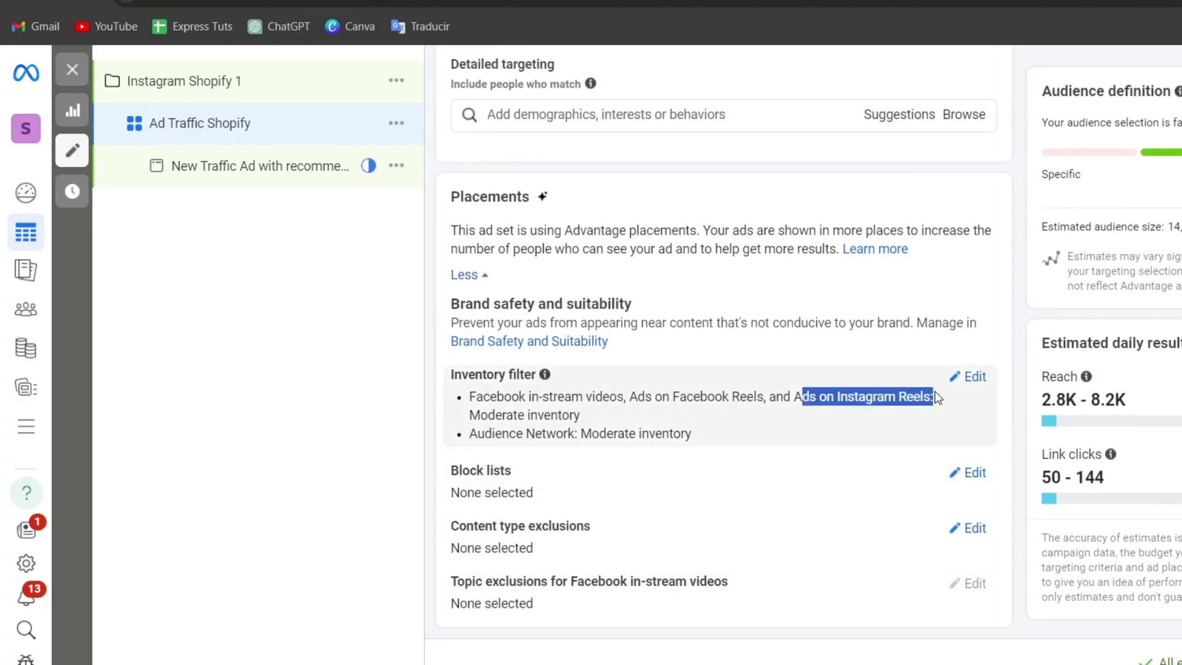
left_click(969, 378)
scroll(852, 420, "down", 3)
scroll(852, 424, "down", 2)
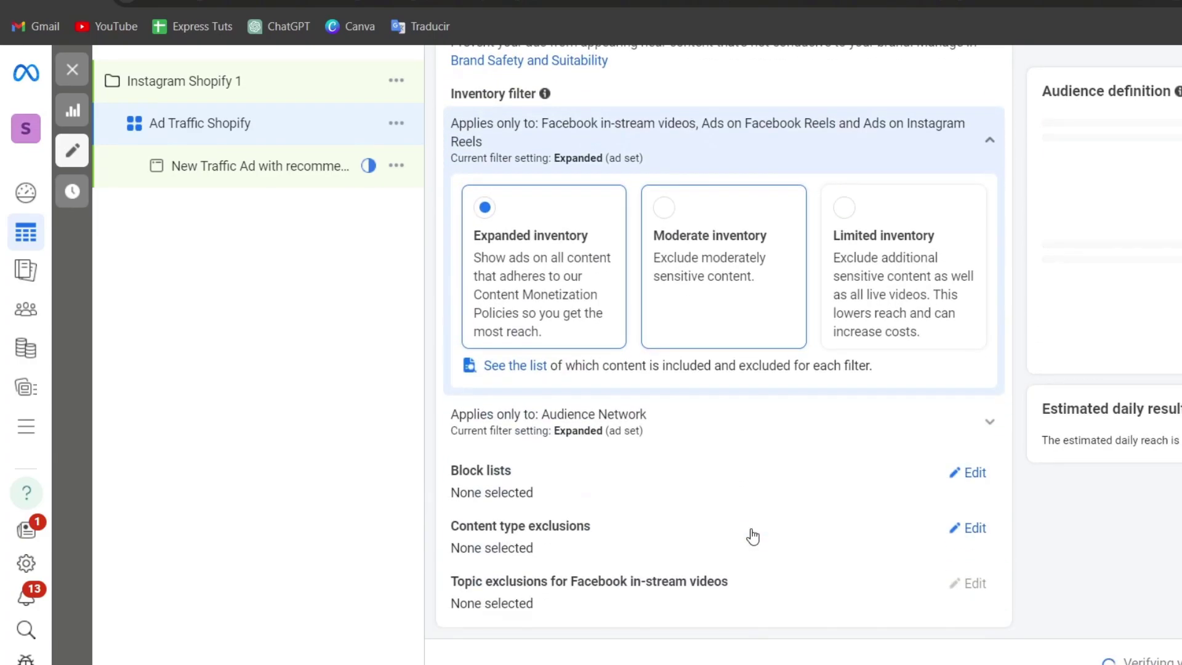
Open the ad and set Canva Geeks as its Facebook Page, keeping the canvageeks Instagram account
left_click(259, 165)
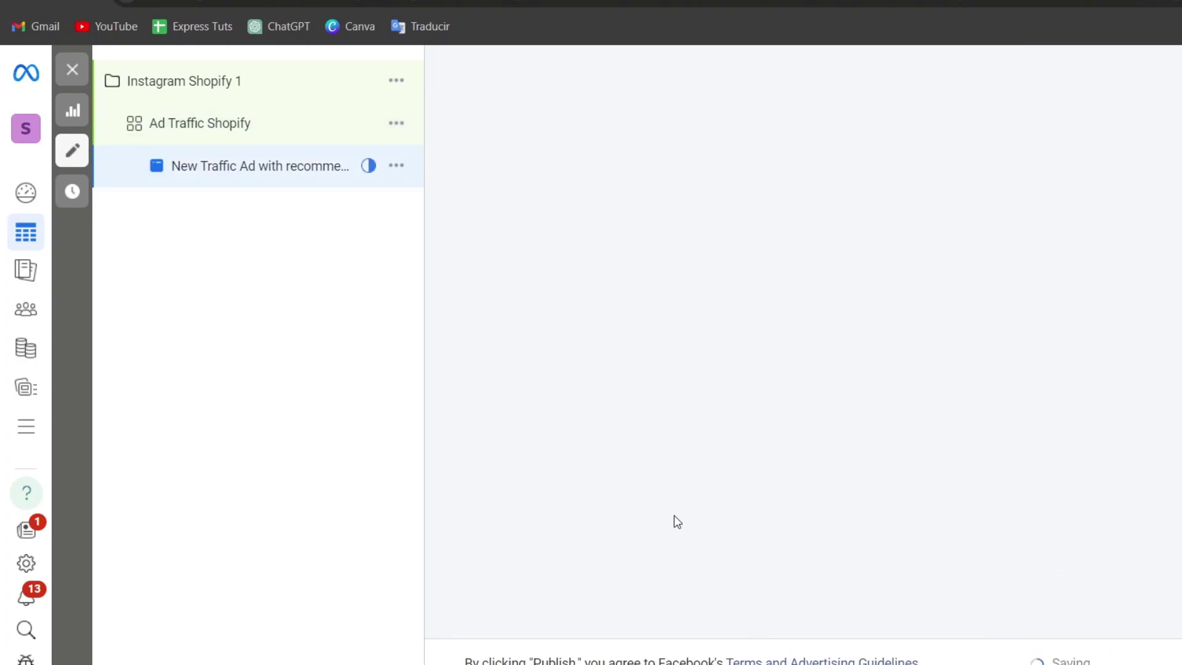
scroll(557, 533, "down", 2)
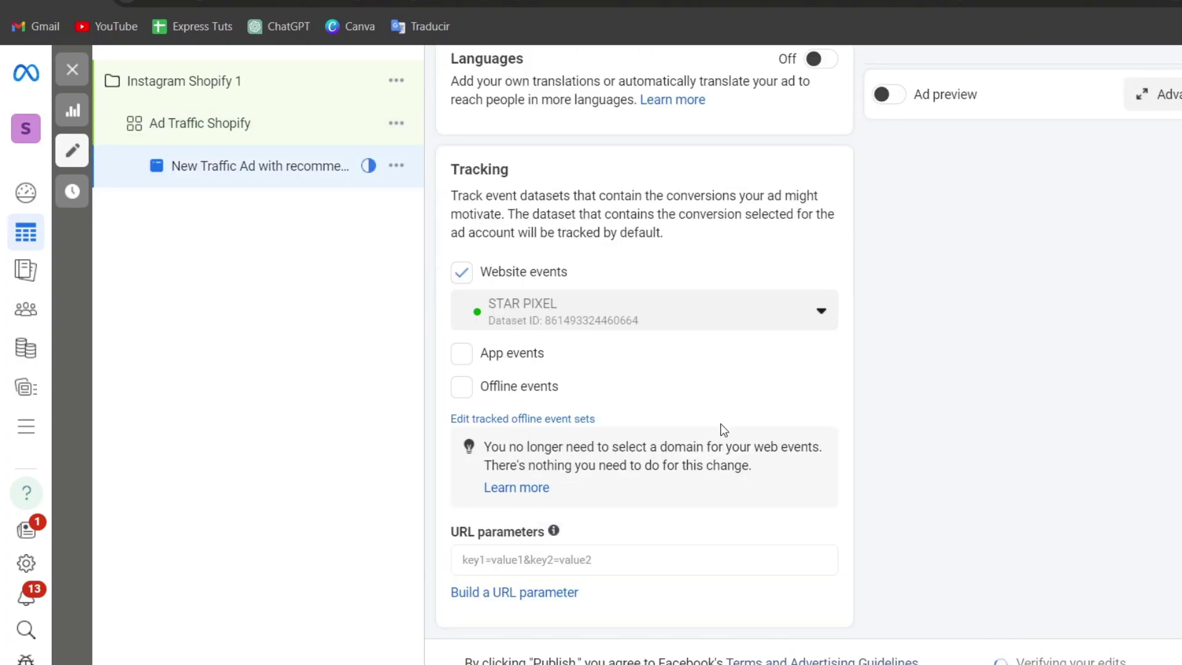
scroll(723, 430, "up", 15)
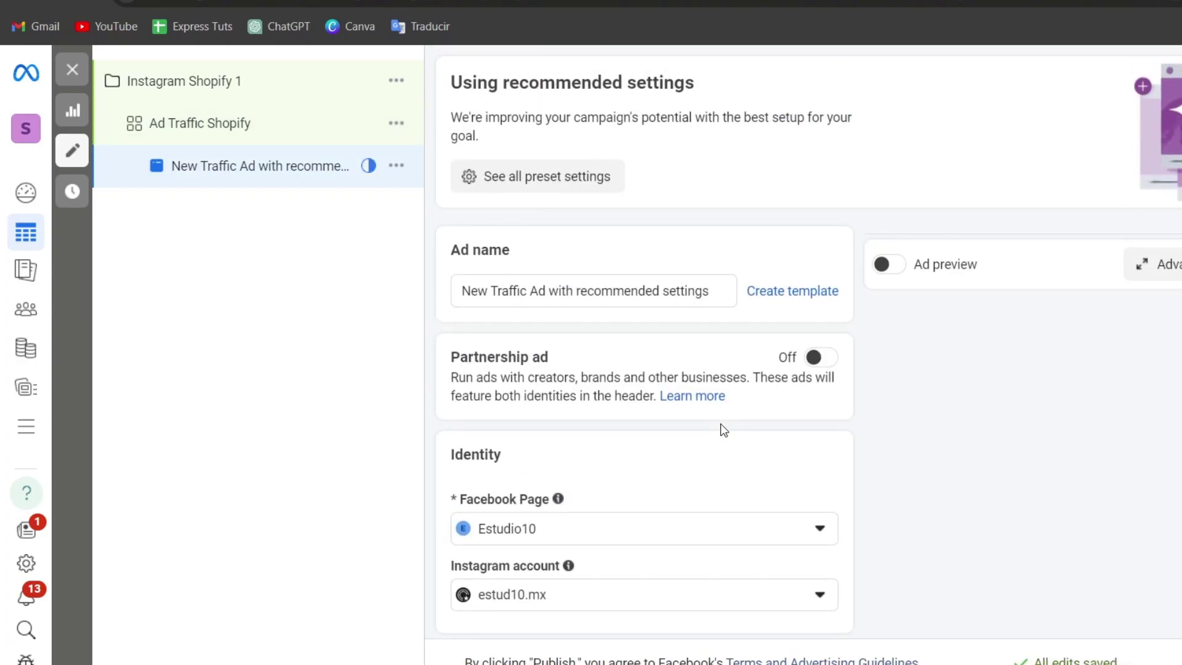
scroll(723, 464, "down", 3)
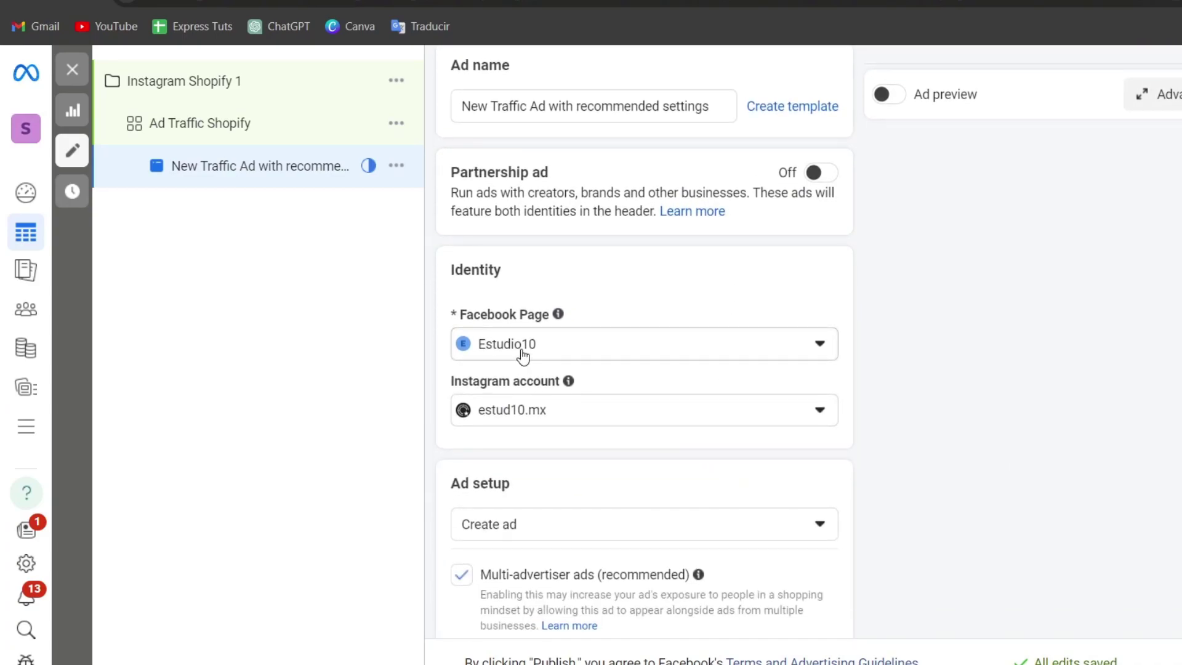
left_click(523, 356)
scroll(662, 554, "down", 2)
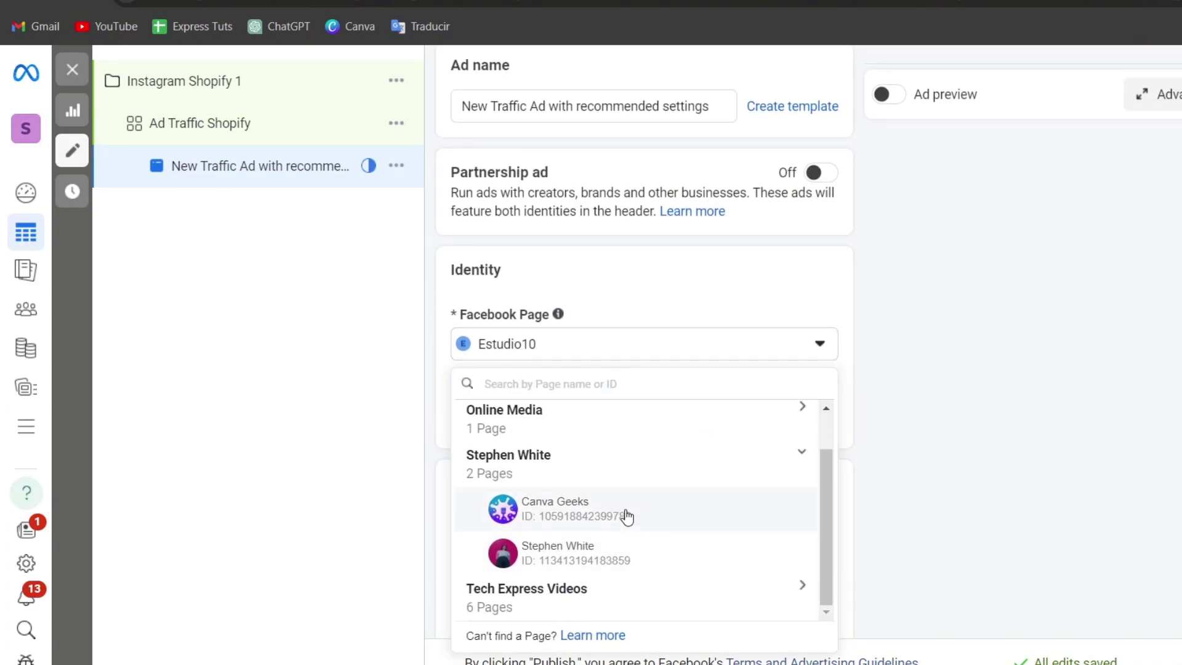
left_click(626, 517)
left_click(572, 424)
left_click(597, 496)
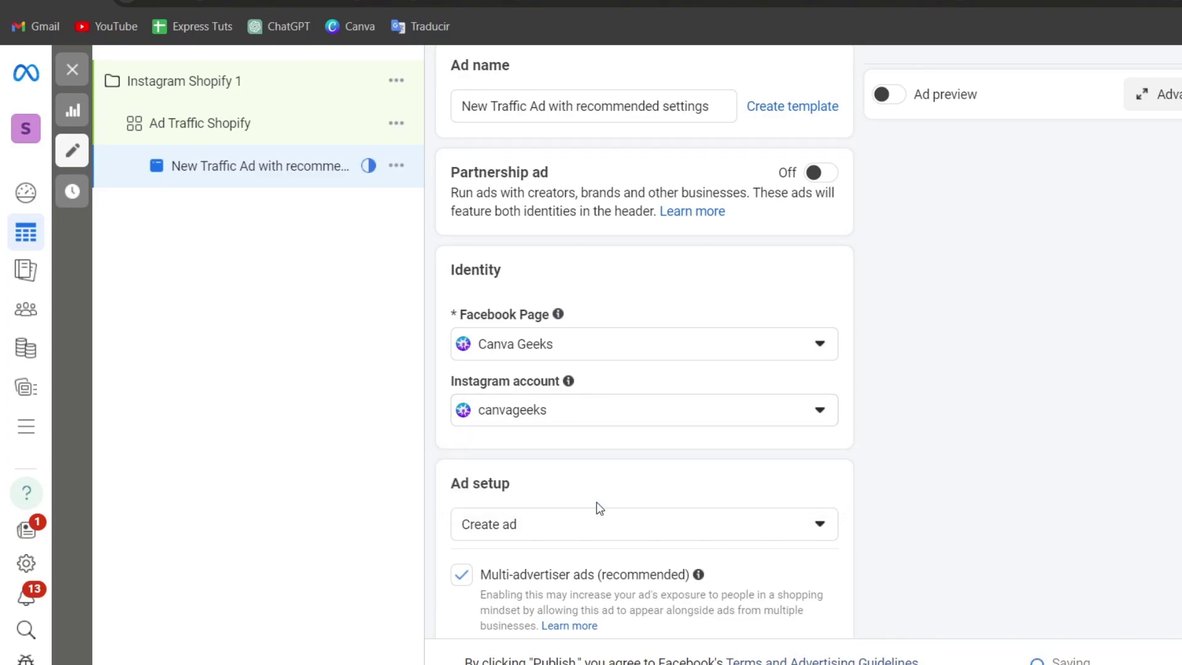
Begin adding media to the ad's creative
scroll(616, 480, "down", 7)
mouse_move(528, 363)
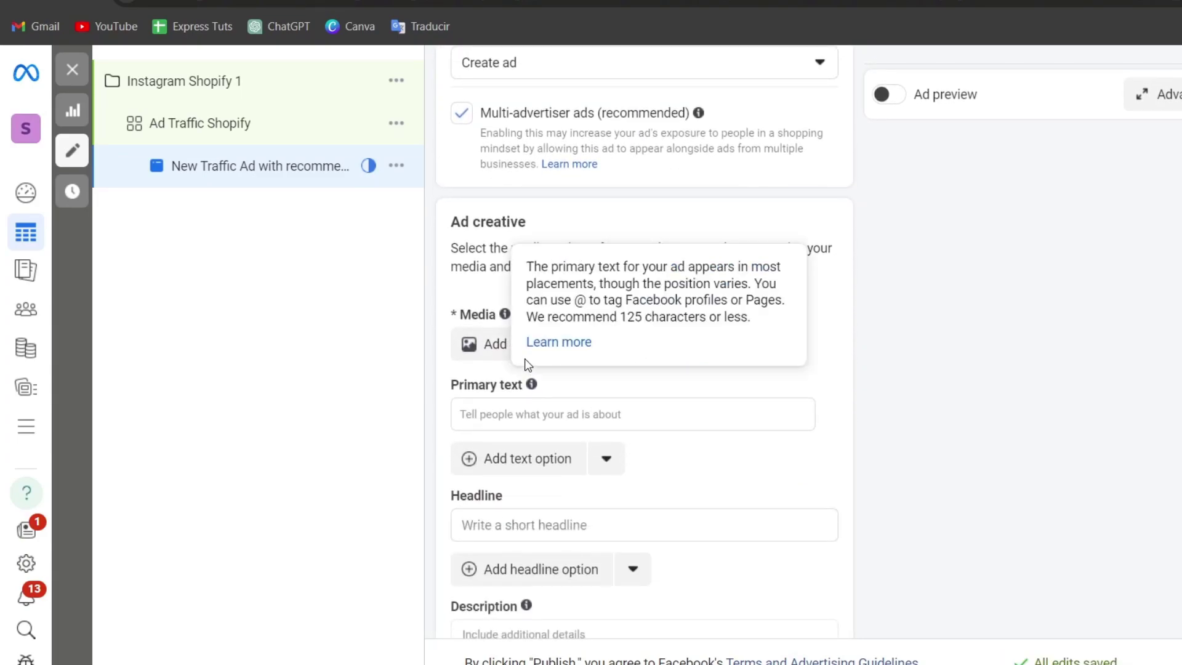
left_click(481, 352)
Add the Canva infographic image, cropped 1:1 for feeds, 9:16 for Stories/Reels, 1.91:1 for right column
left_click(521, 386)
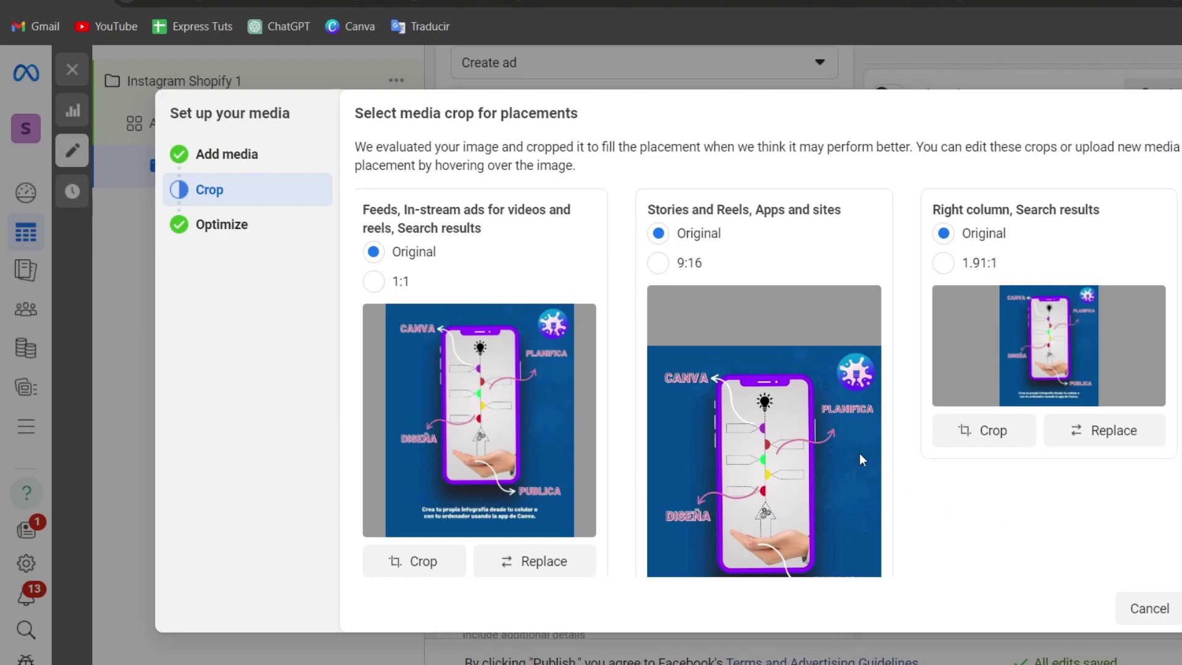
left_click(398, 282)
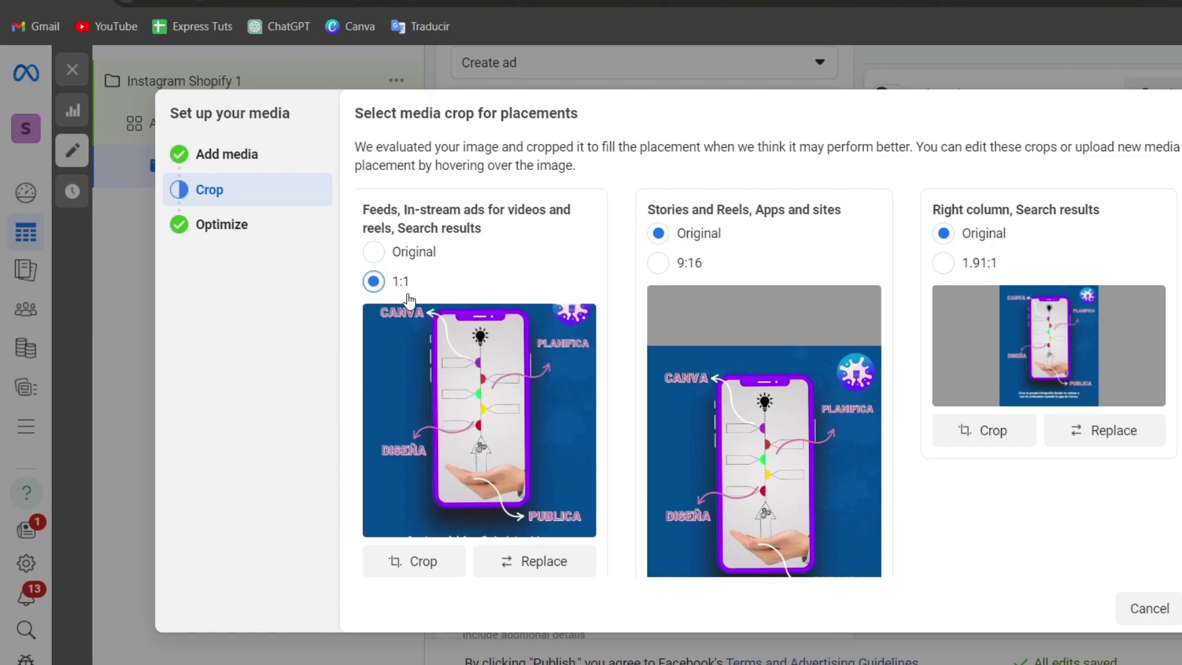
left_click(657, 263)
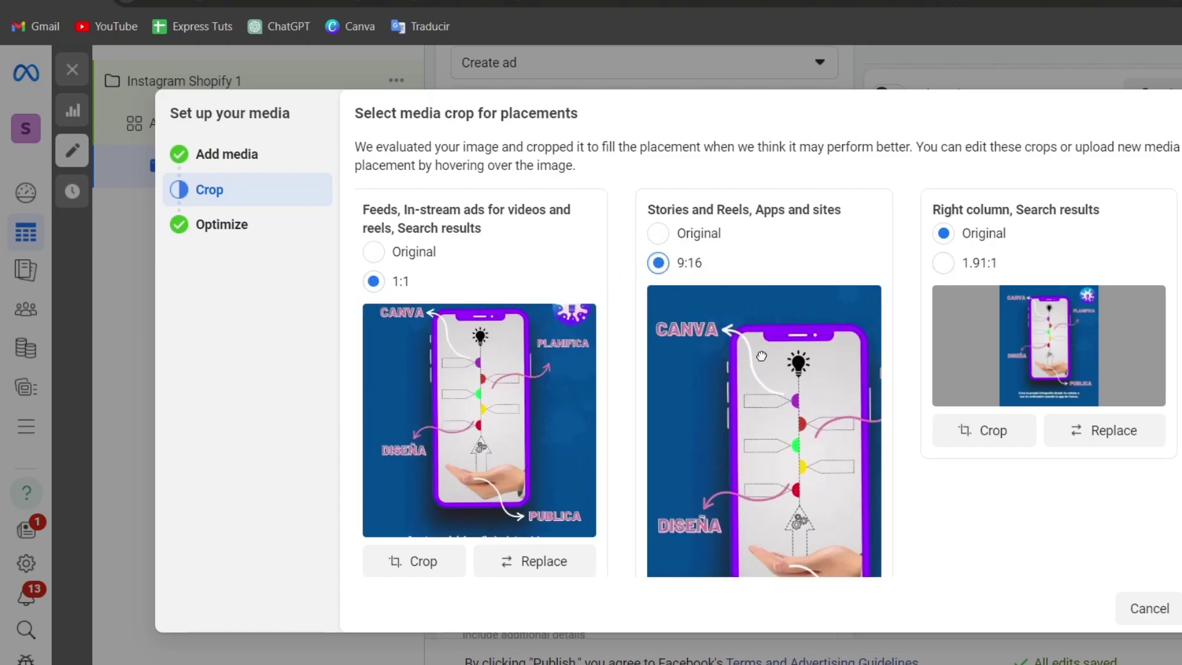
left_click(963, 266)
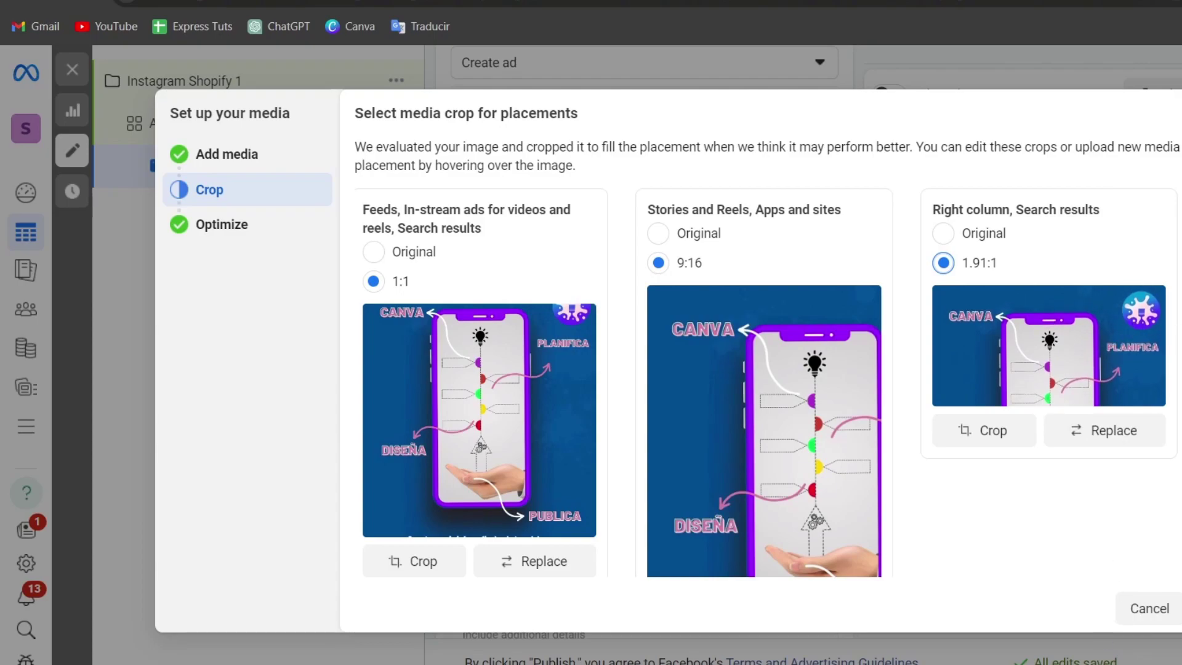
left_click(1179, 608)
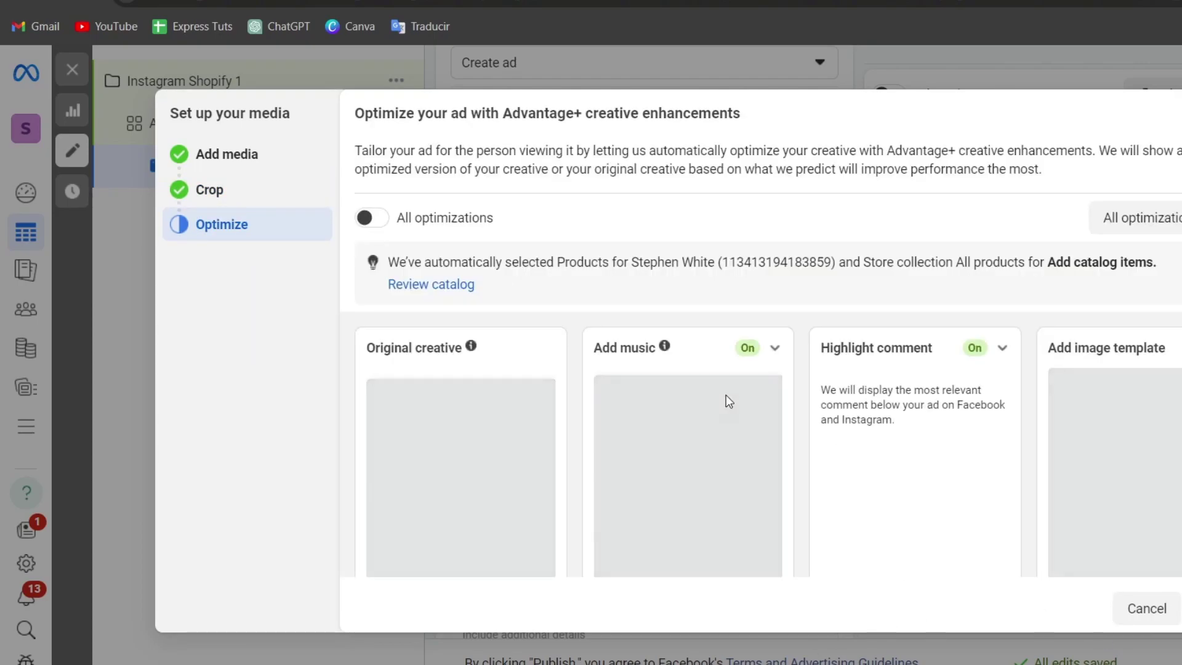
Switch on all Advantage+ creative optimizations for the infographic image
scroll(800, 307, "down", 2)
scroll(406, 203, "up", 2)
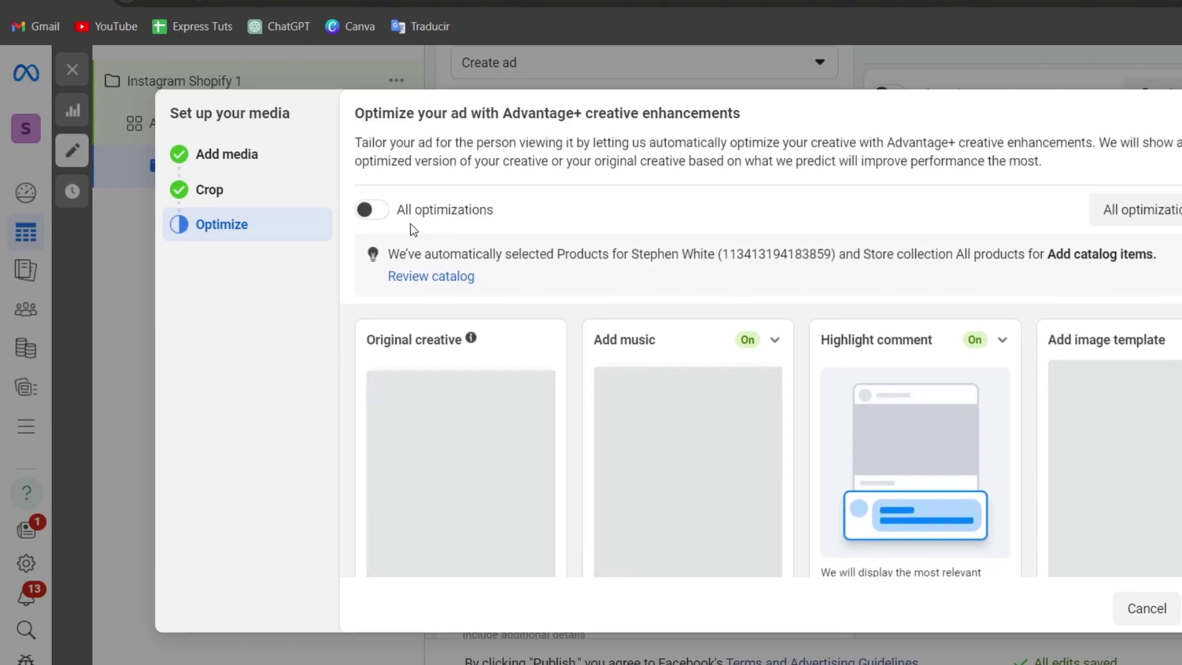
left_click(388, 213)
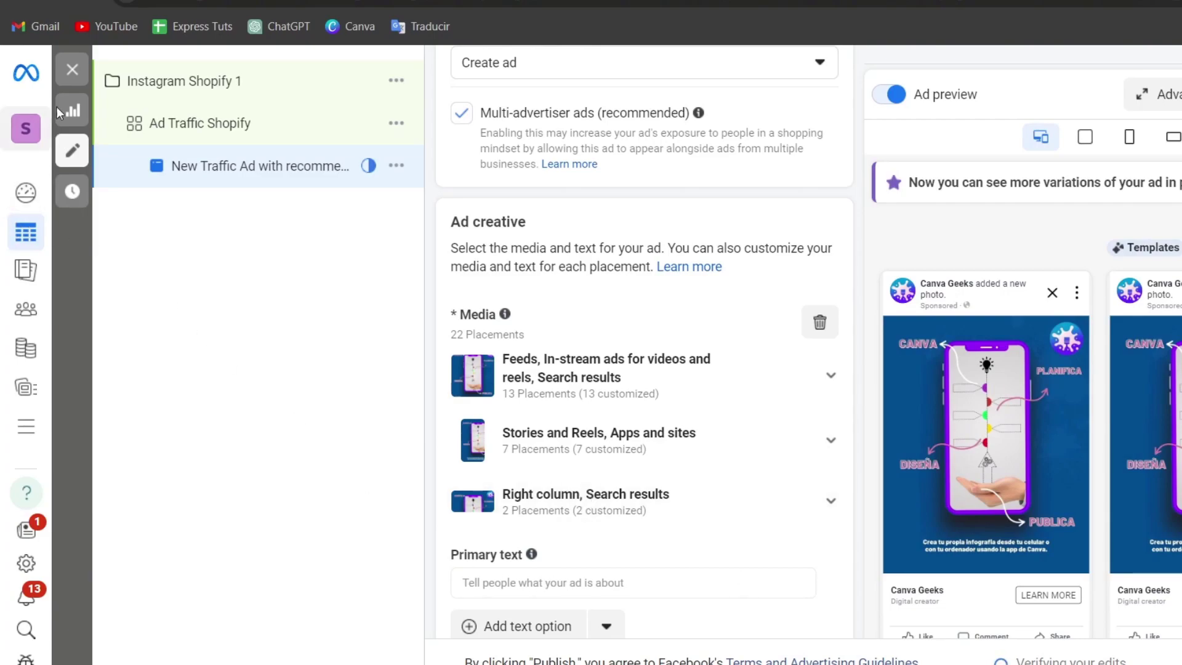
Close the ad editor and check Instagram Shopify 1 listed as a draft in Campaigns
left_click(82, 64)
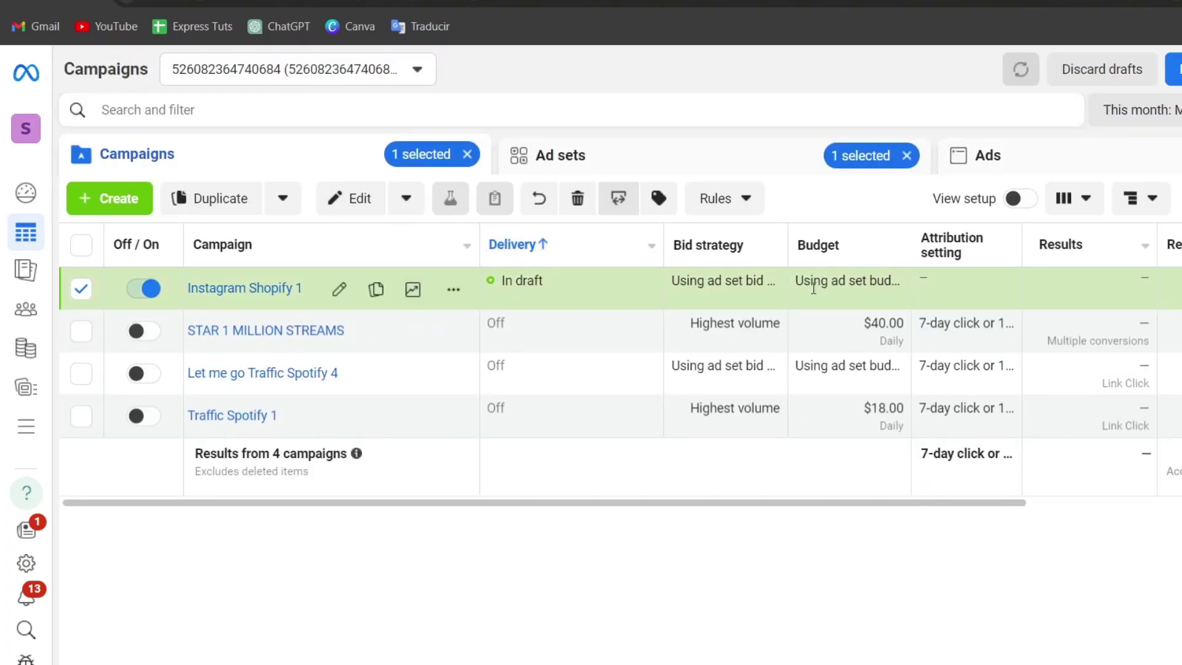
left_click_drag(818, 504, 1153, 530)
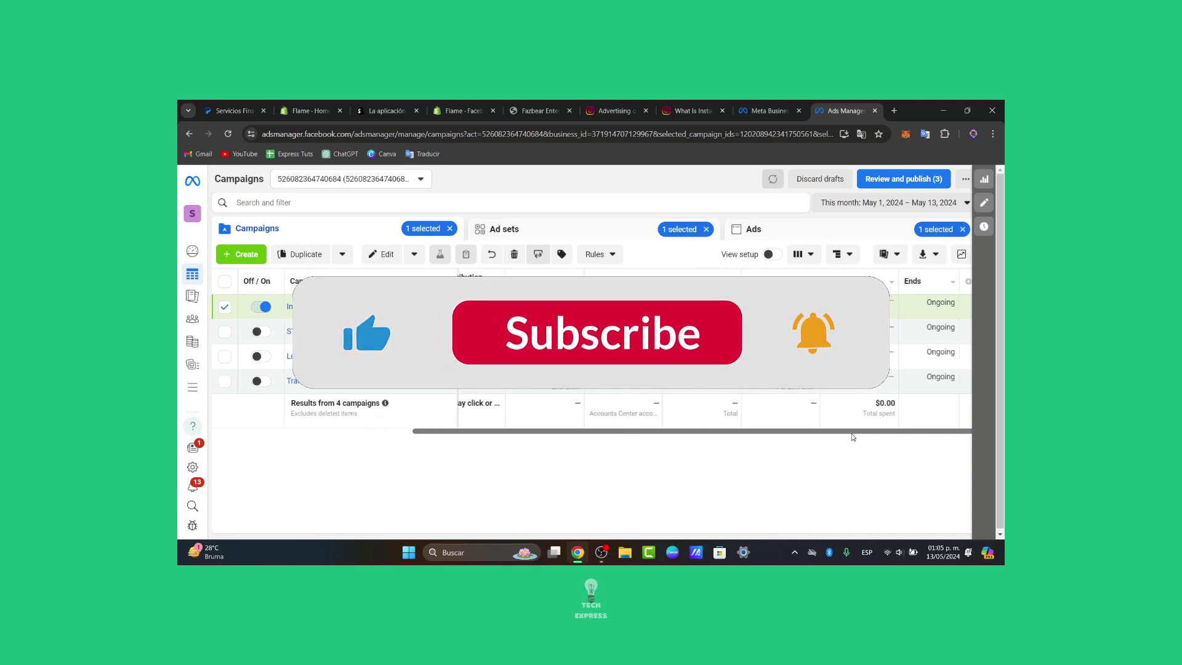
Switch to the 'What Is Instagram' tab showing business.instagram.com/shopping
left_click(702, 106)
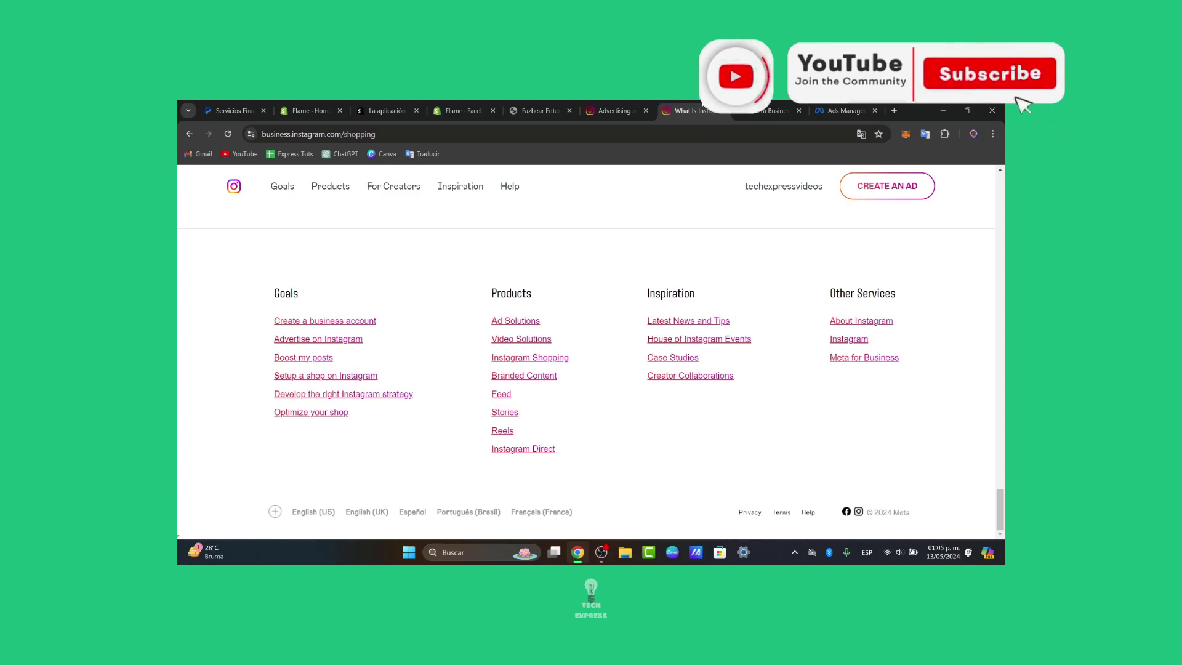